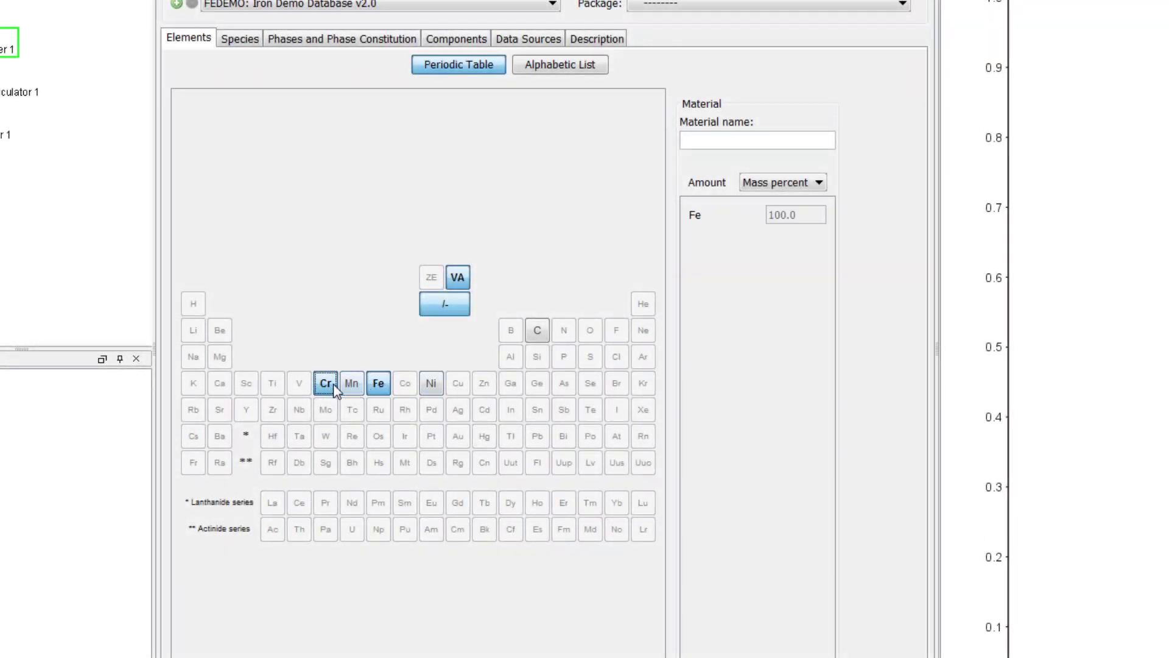
# Step: Select Cr, Mn, Ni and C in the periodic table alongside Fe
pyautogui.click(352, 385)
pyautogui.click(431, 385)
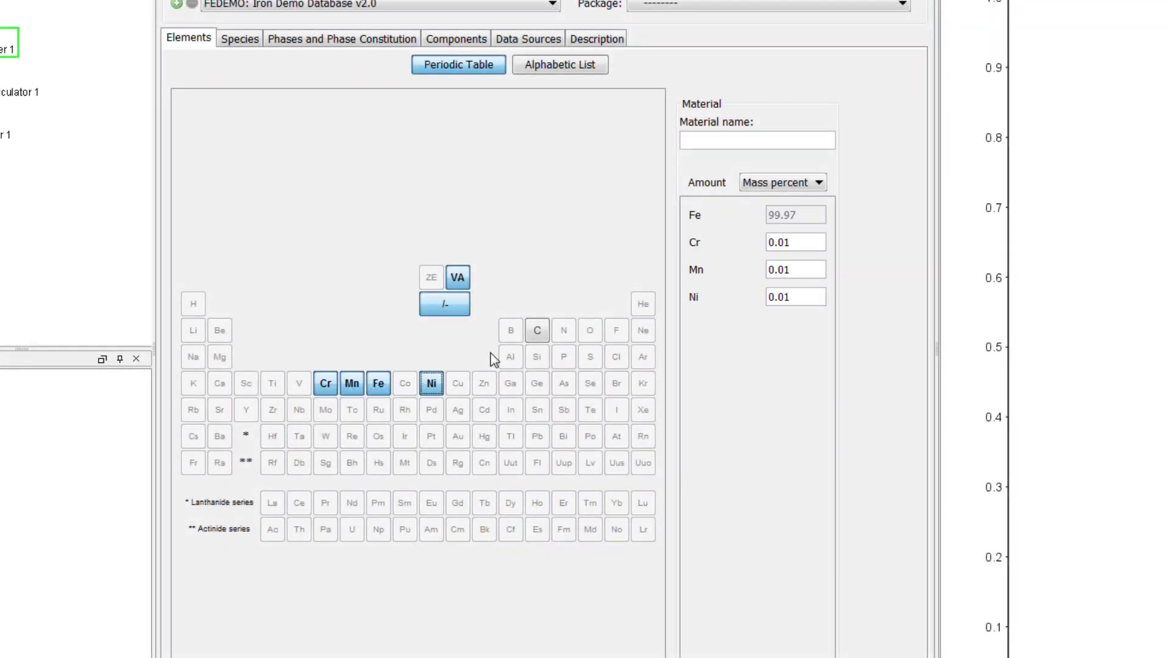
pyautogui.click(536, 335)
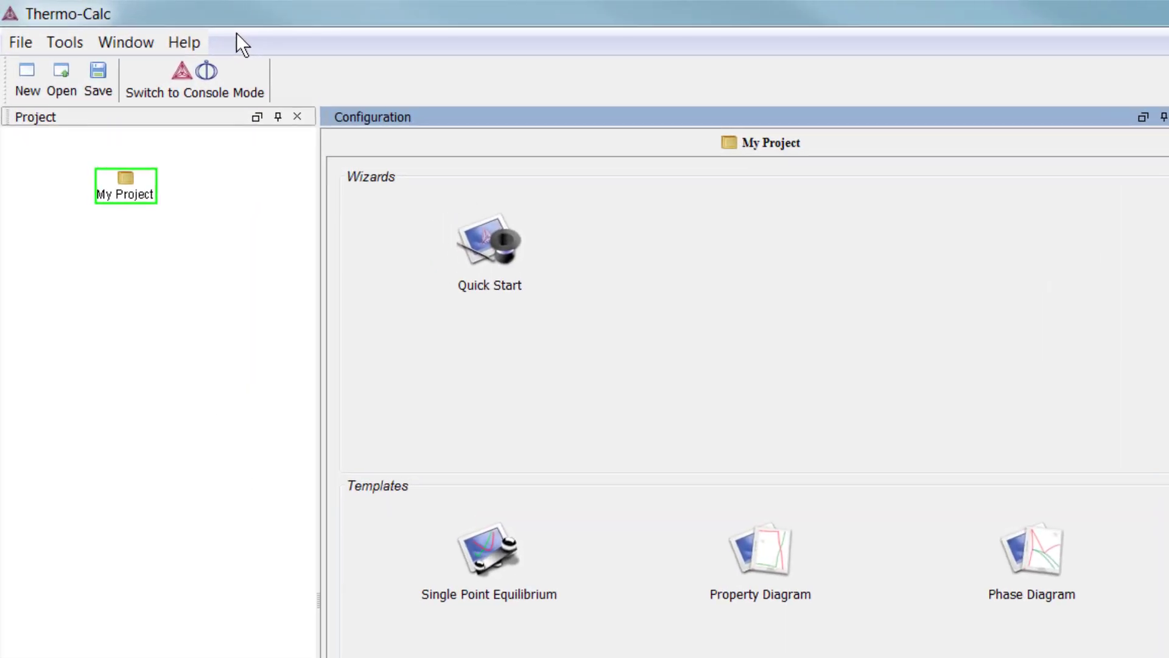
# Step: Browse the example files to the Thermo-Calc folder and select T_12_Driving_force_and_Interfacial_energy.tcu
pyautogui.click(198, 40)
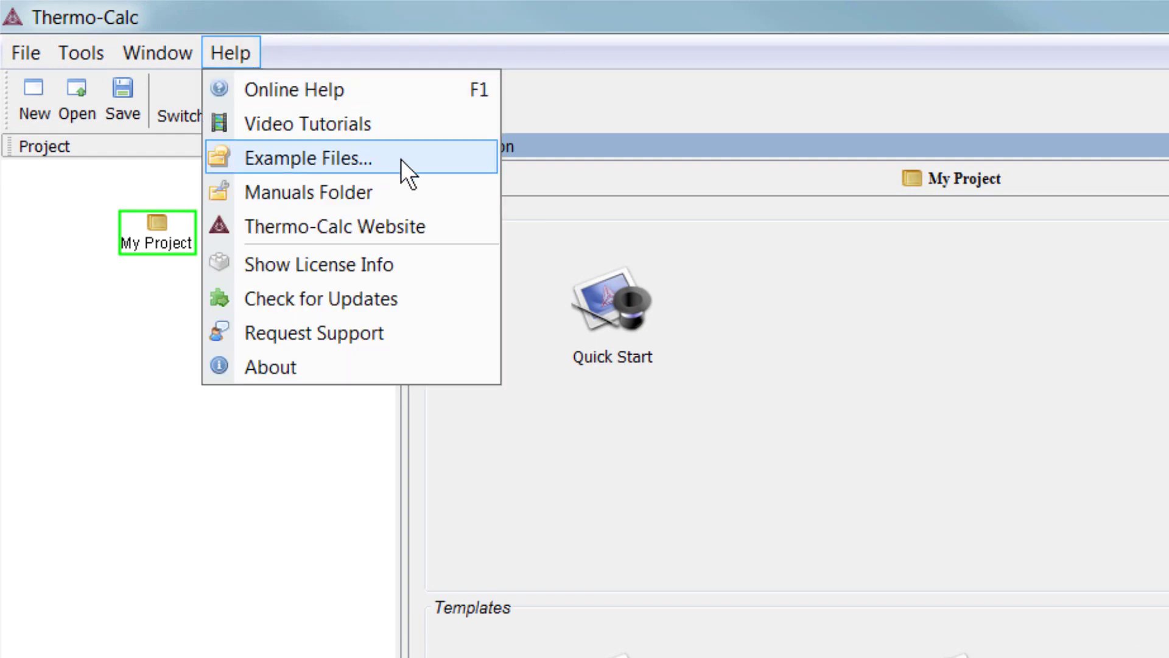
pyautogui.click(429, 156)
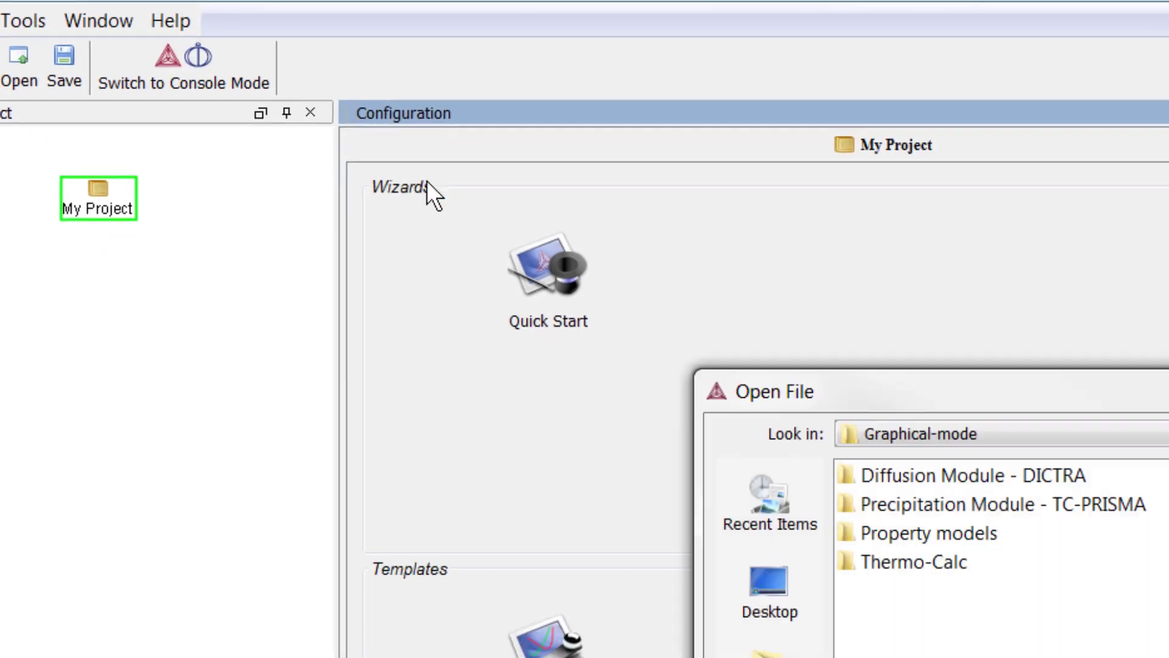
pyautogui.doubleClick(981, 533)
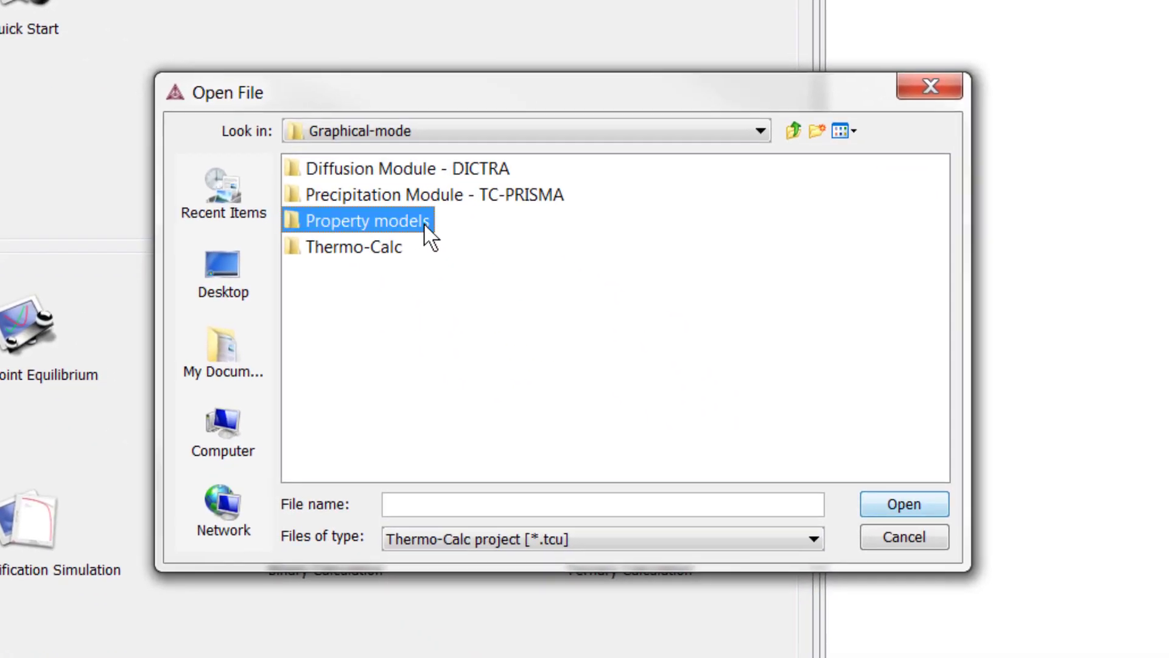
pyautogui.doubleClick(952, 481)
pyautogui.click(463, 221)
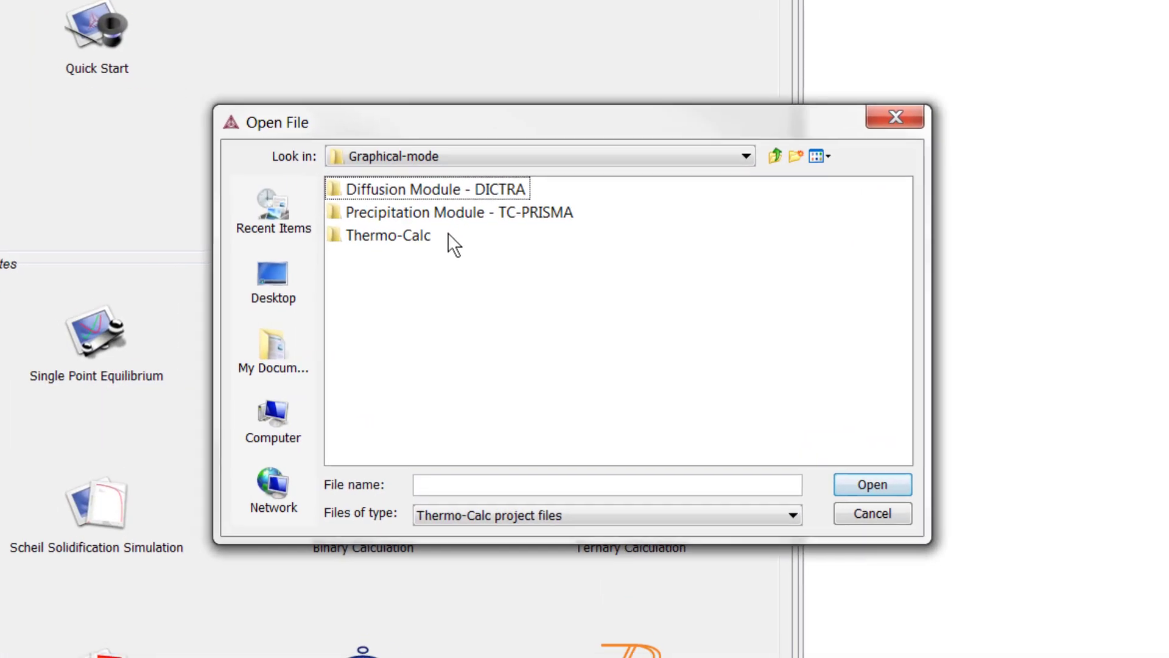
pyautogui.doubleClick(373, 218)
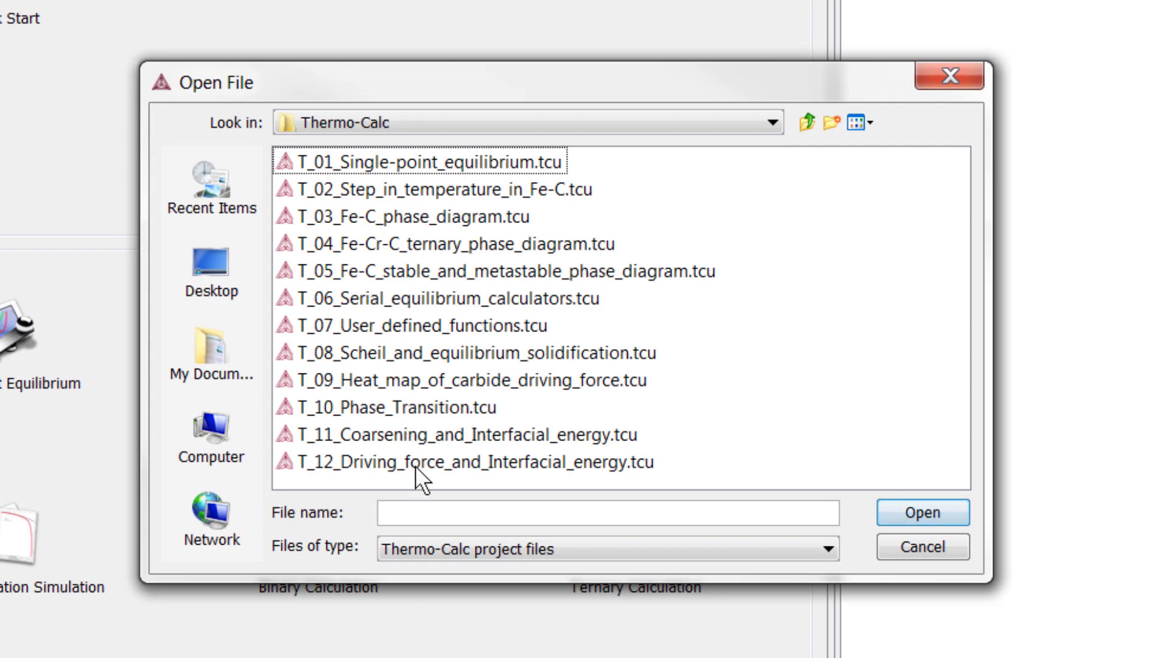
pyautogui.click(415, 465)
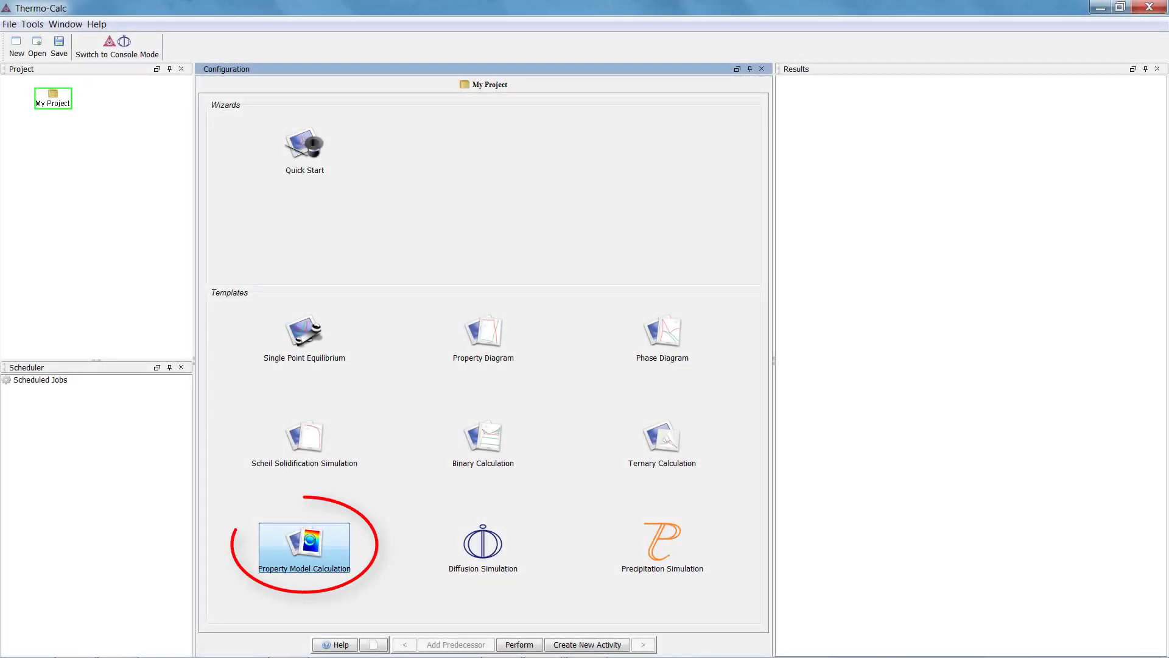
# Step: Create a new project from the Property Model Calculation template
pyautogui.click(310, 539)
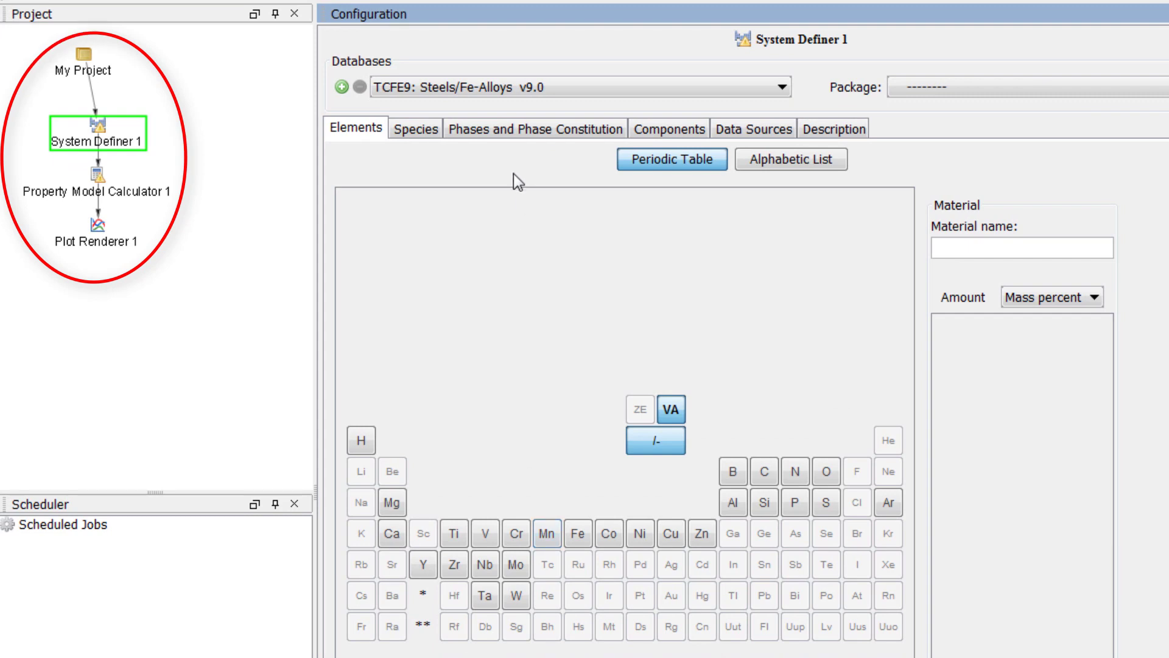
# Step: Switch to the FEDEMO database and add Fe, Cr, Mn, Ni and C
pyautogui.click(513, 87)
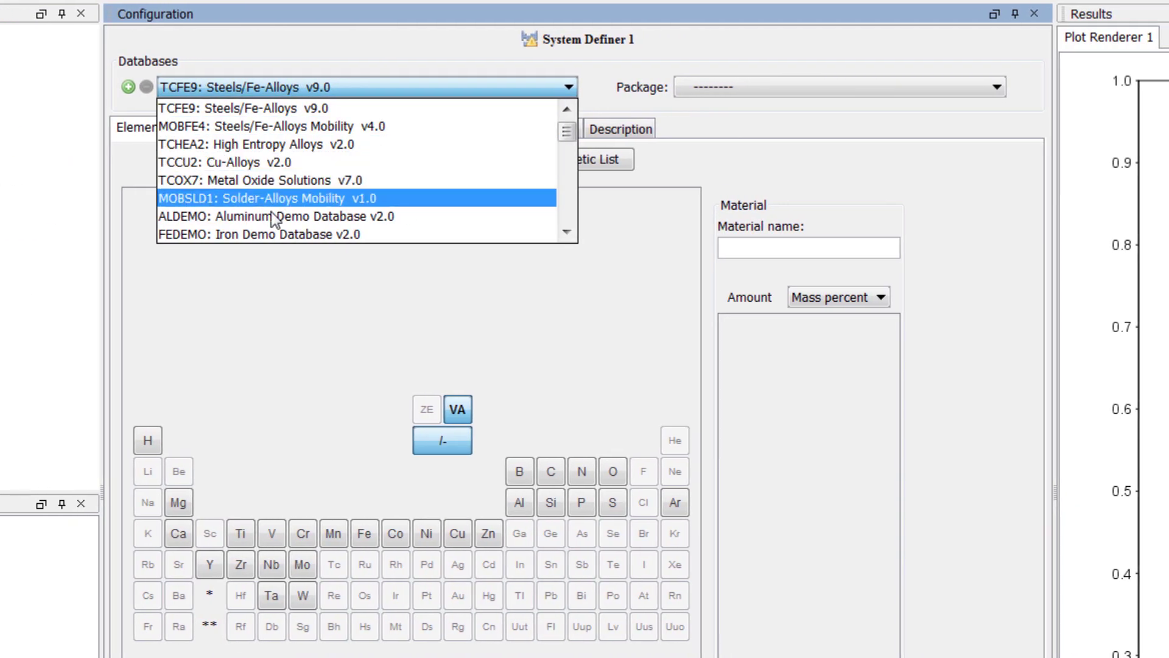
pyautogui.click(389, 235)
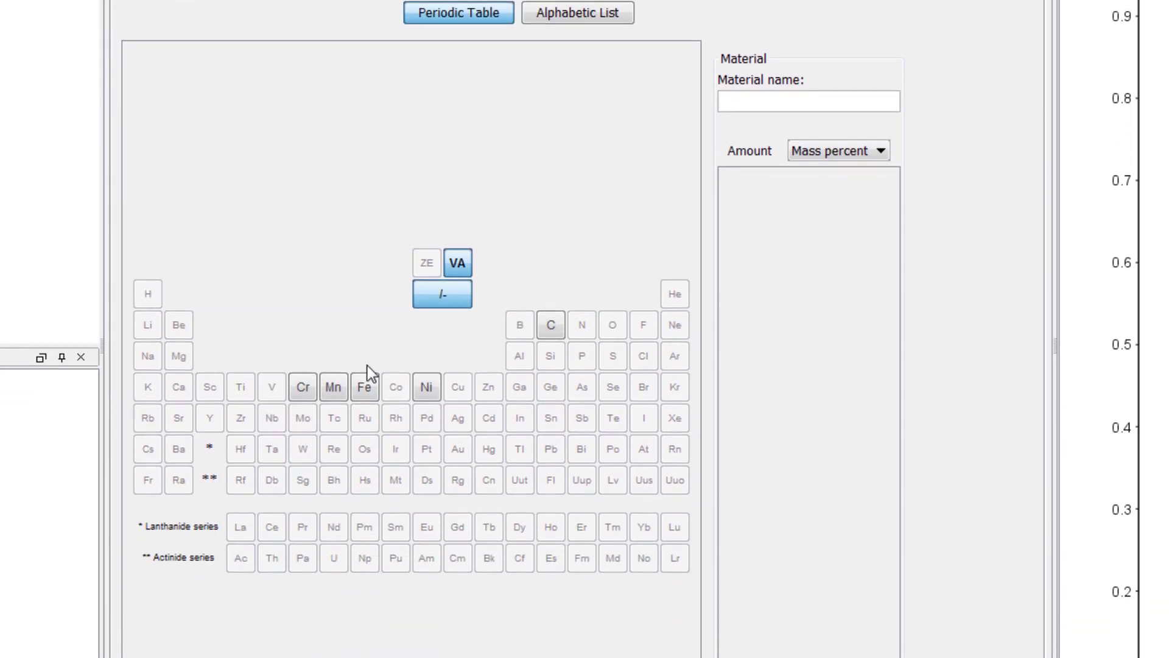
pyautogui.click(367, 391)
pyautogui.click(307, 389)
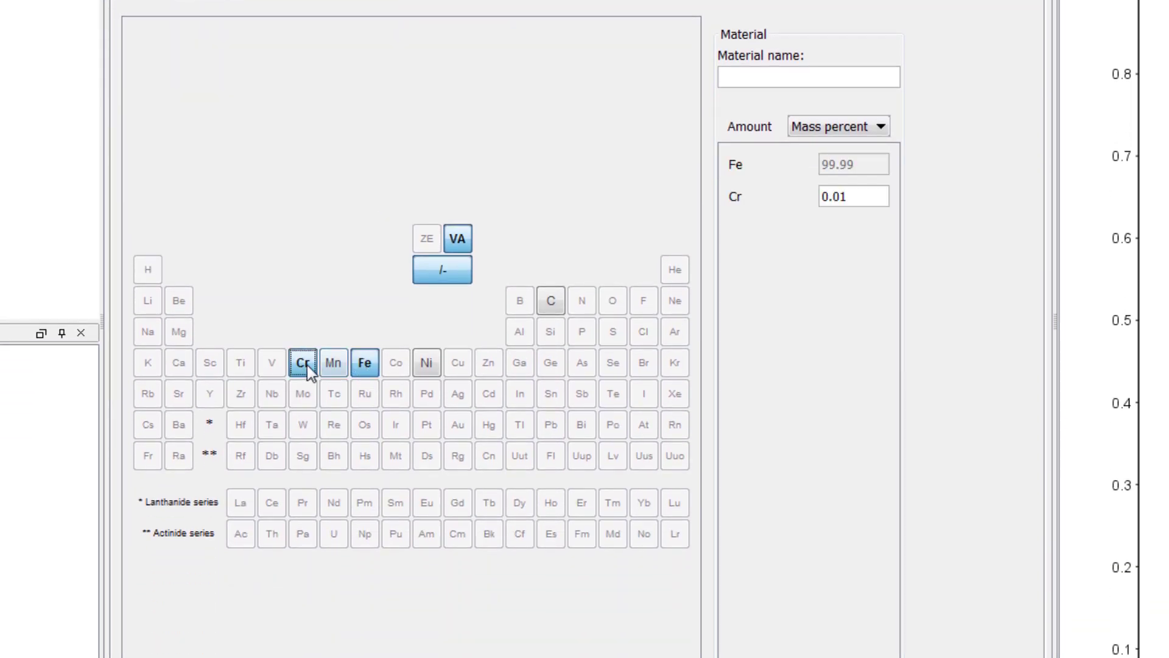
pyautogui.click(333, 364)
pyautogui.click(426, 363)
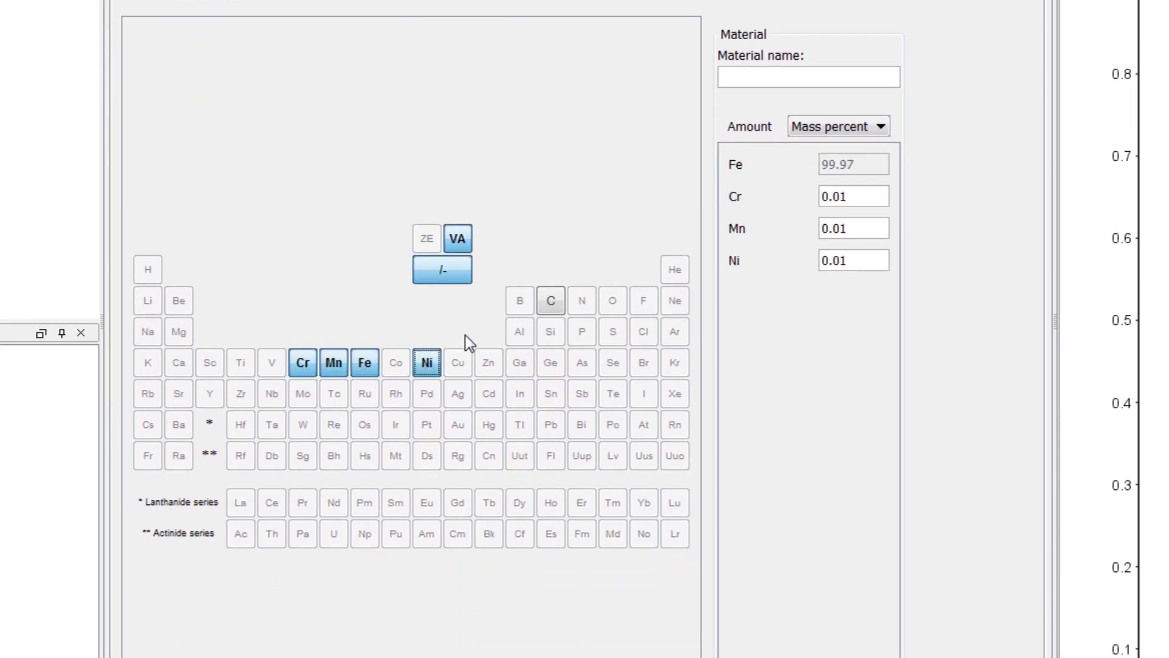
pyautogui.click(551, 301)
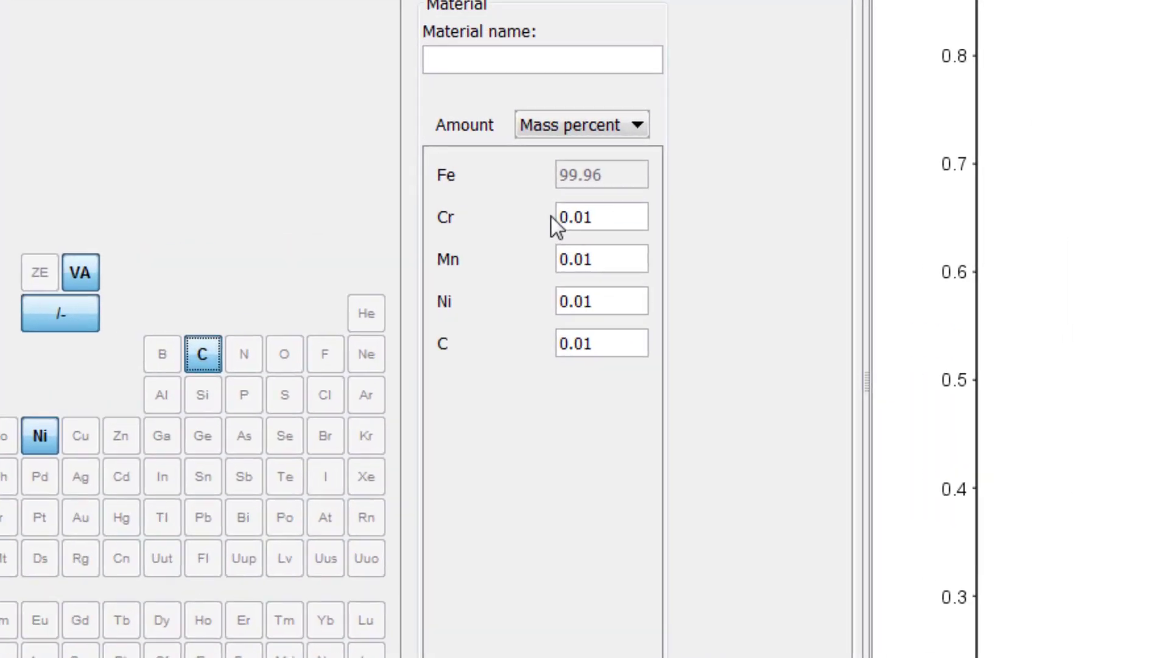
# Step: Enter mass percents Cr 17, Mn 1, Ni 1.4 and C 0.08
pyautogui.doubleClick(826, 196)
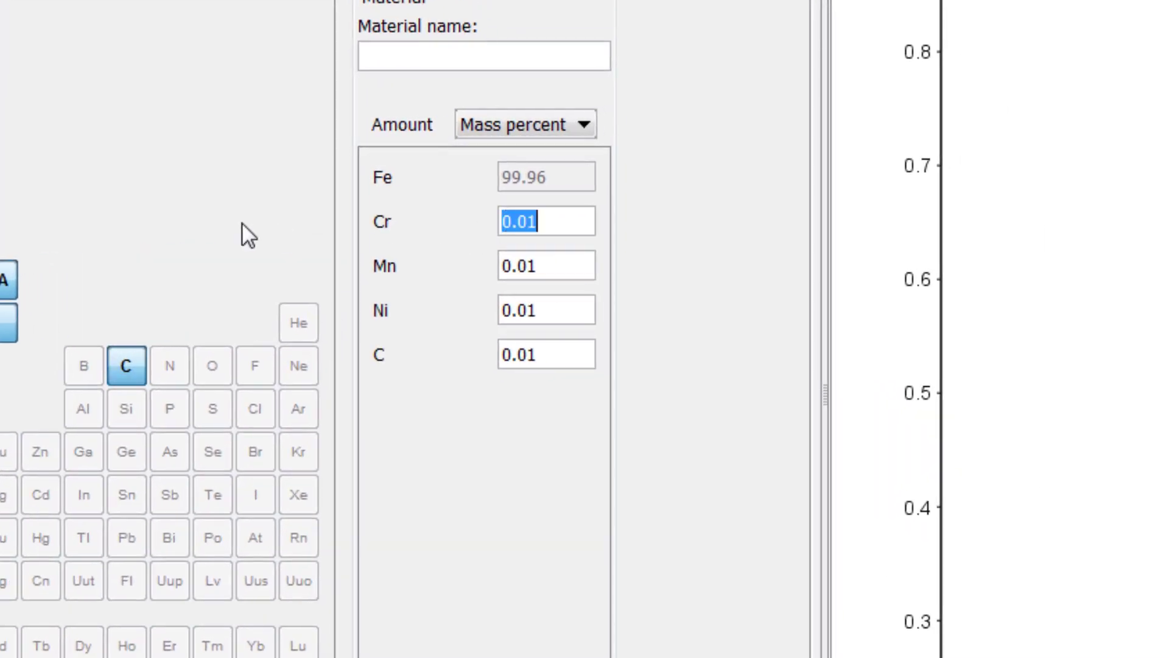
pyautogui.write('17')
pyautogui.press('Tab')
pyautogui.write('1')
pyautogui.press('Tab')
pyautogui.write('1')
pyautogui.press('Delete')
pyautogui.write('1.4')
pyautogui.press('Tab')
pyautogui.press('Delete')
pyautogui.press('Delete')
pyautogui.press('Delete')
pyautogui.press('Delete')
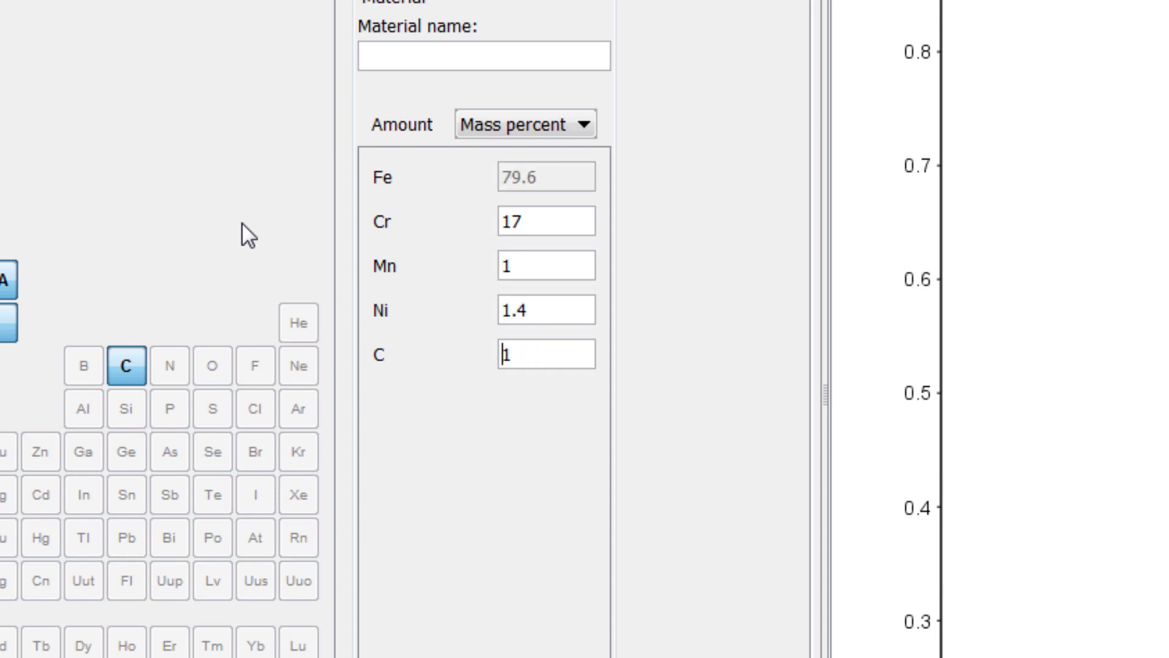
pyautogui.write('0.08')
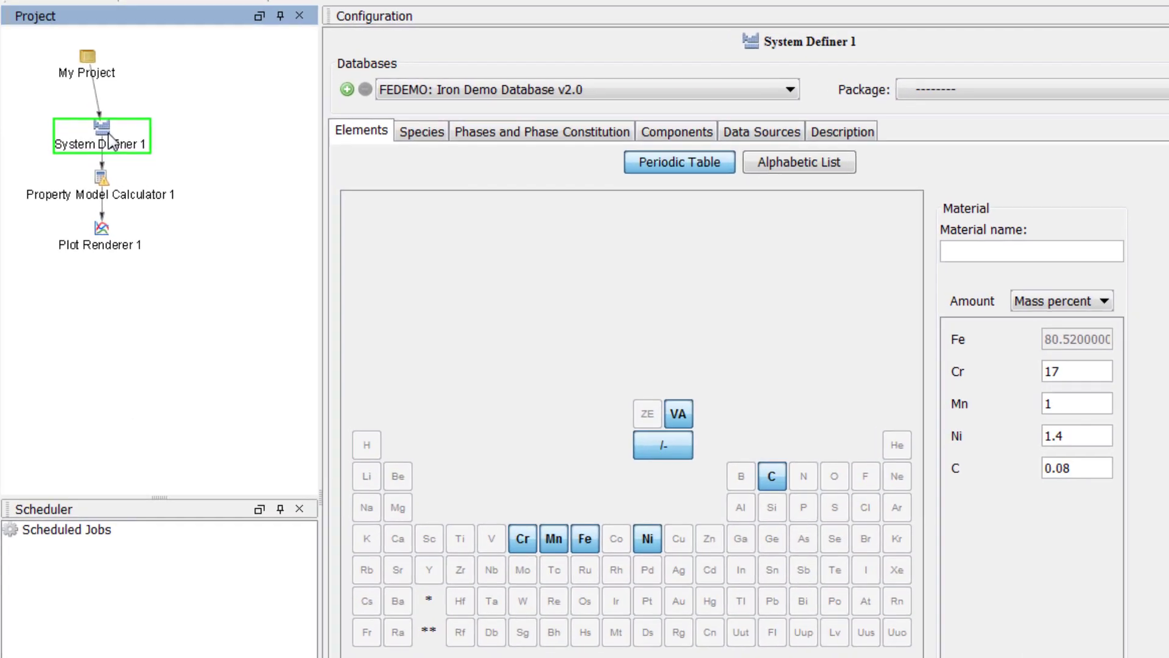
# Step: Add Equilibrium Calculator 1 as a successor of System Definer 1
pyautogui.rightClick(72, 89)
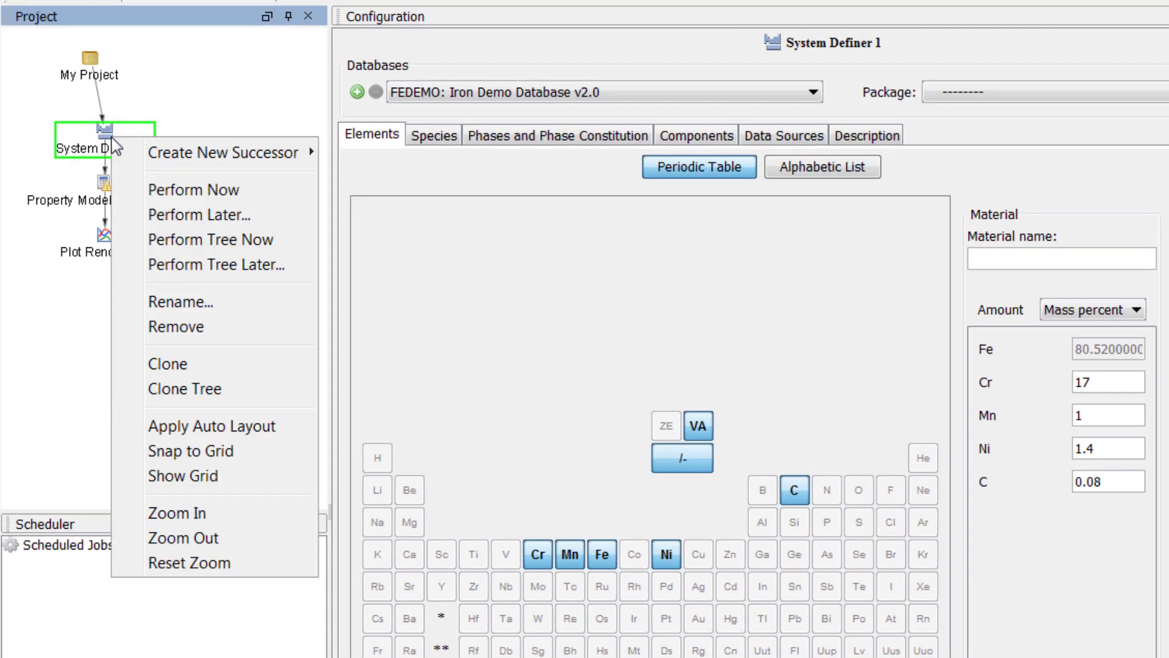
pyautogui.moveTo(135, 157)
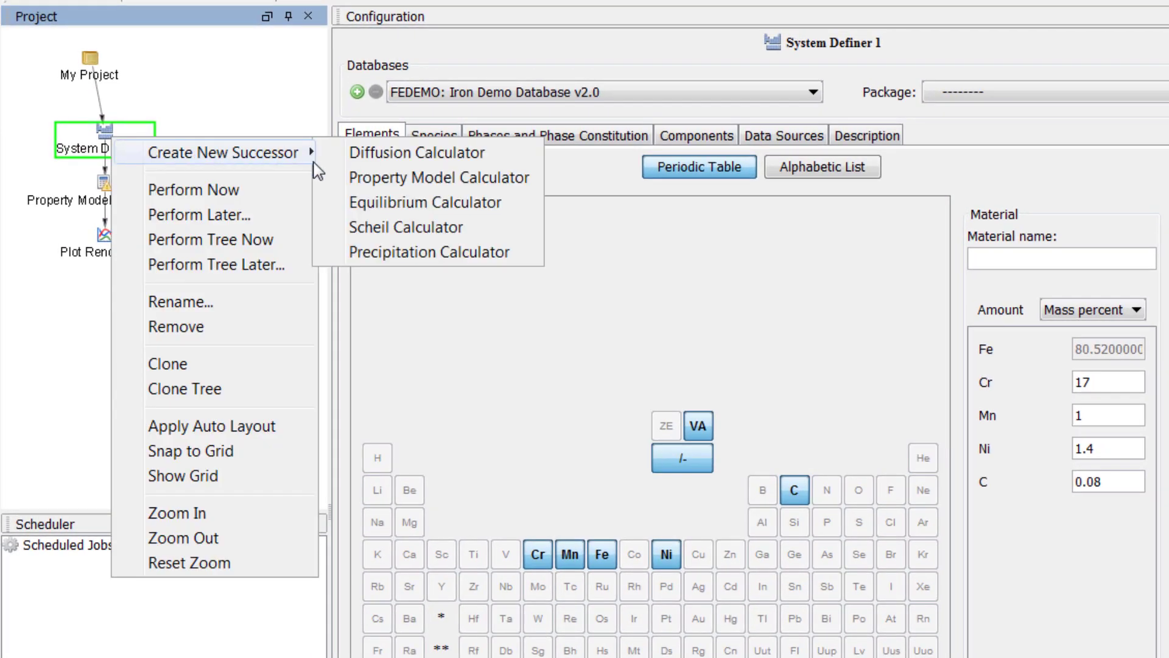
pyautogui.click(519, 207)
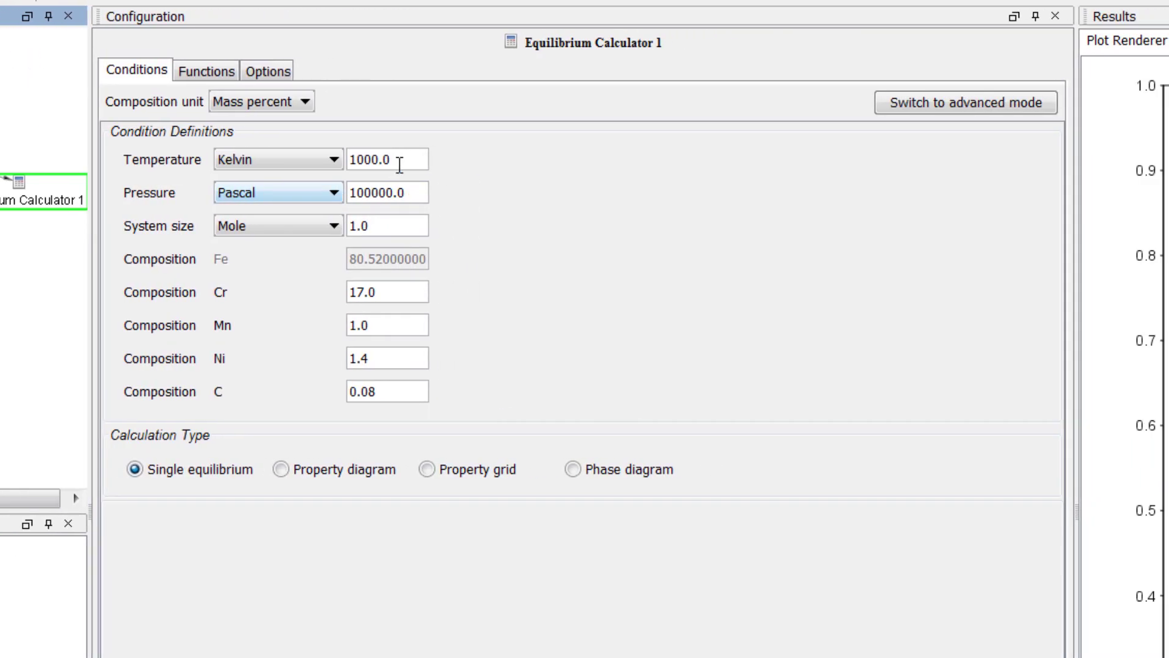
# Step: Set the equilibrium temperature to 650 Celsius
pyautogui.moveTo(640, 161); pyautogui.dragTo(605, 159)
pyautogui.moveTo(364, 160); pyautogui.dragTo(341, 159)
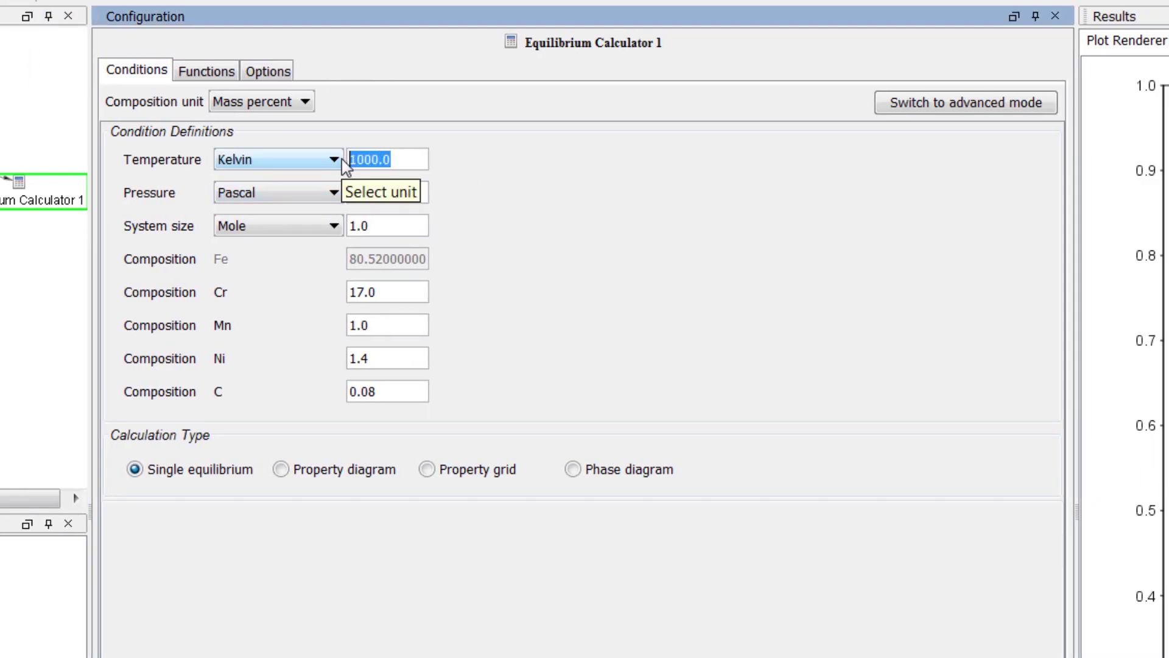
pyautogui.write('650')
pyautogui.click(342, 159)
pyautogui.click(304, 199)
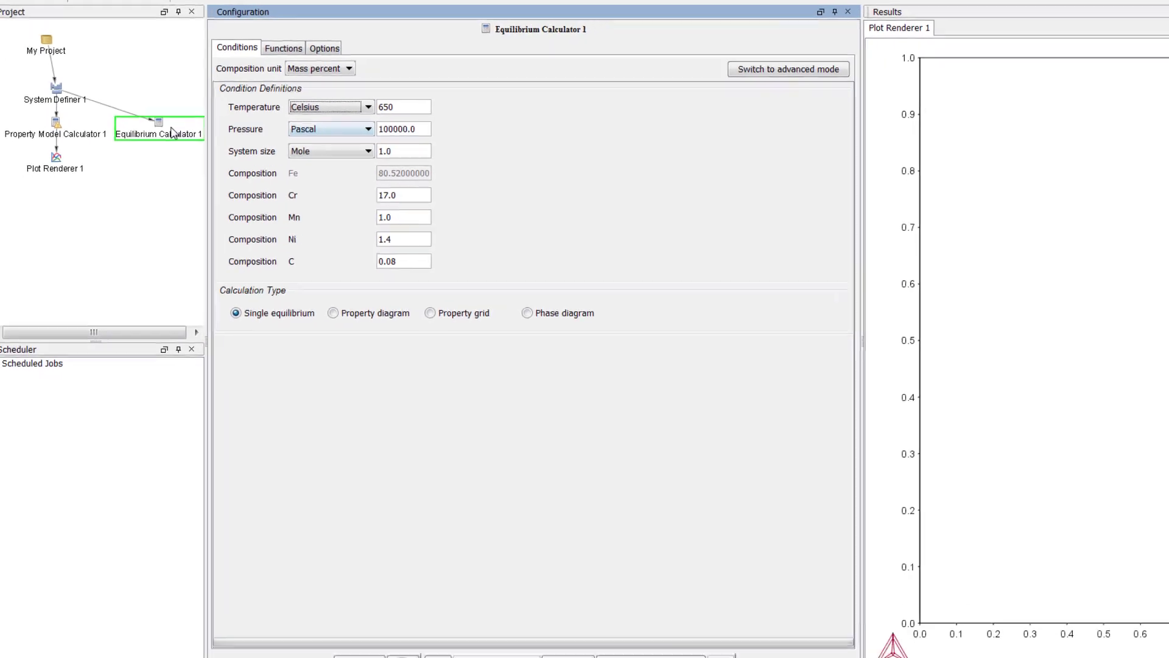
# Step: Add Table Renderer 1 under the equilibrium calculator and run it, listing BCC_A2 and M23C6
pyautogui.rightClick(162, 125)
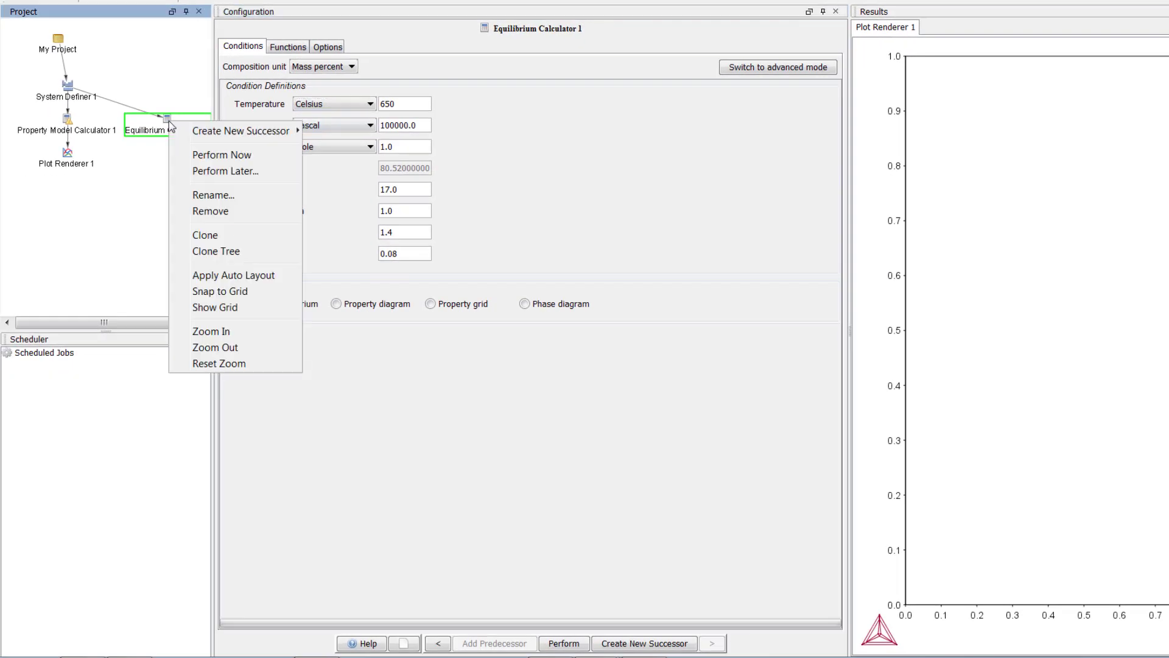
pyautogui.moveTo(180, 132)
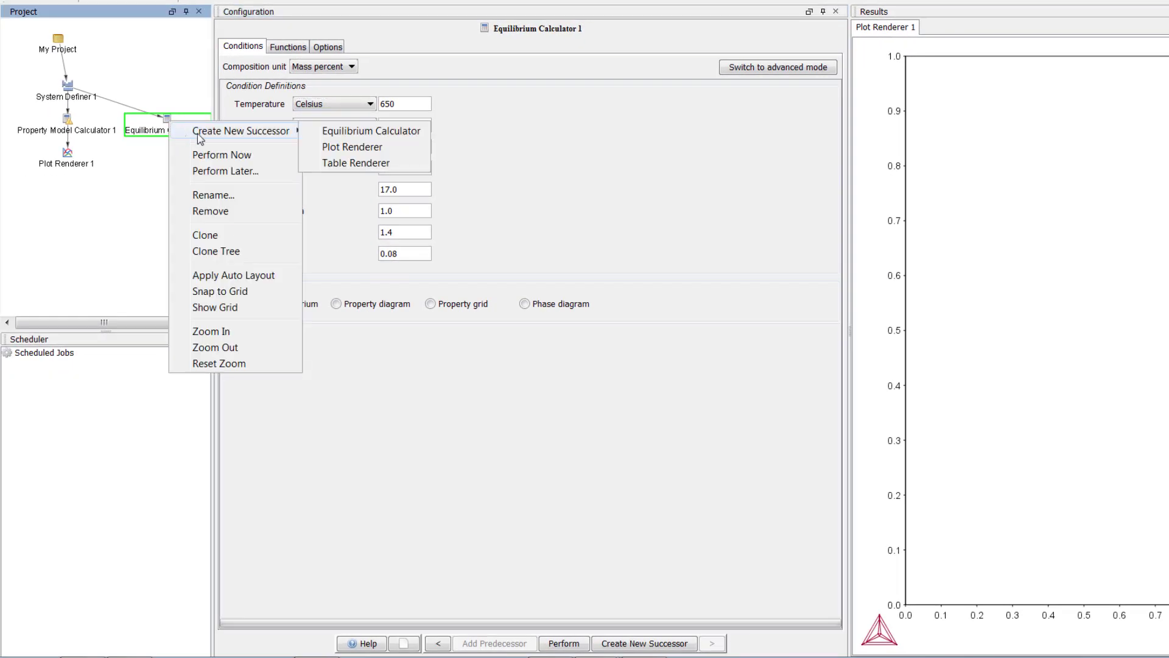
pyautogui.click(408, 163)
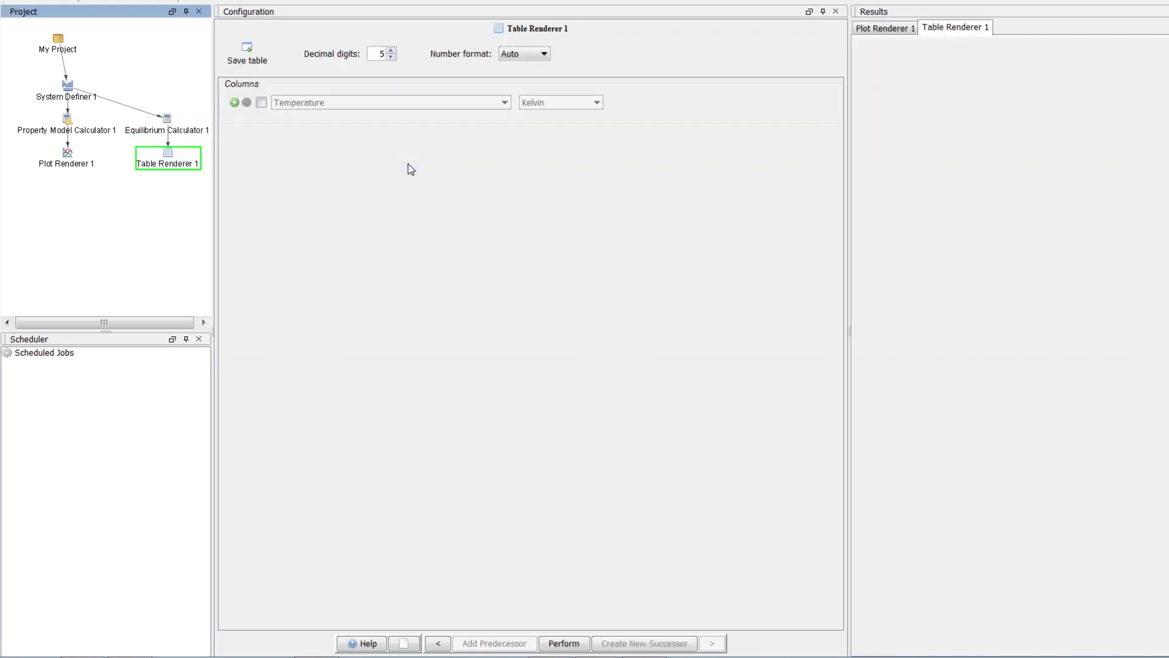
pyautogui.rightClick(169, 152)
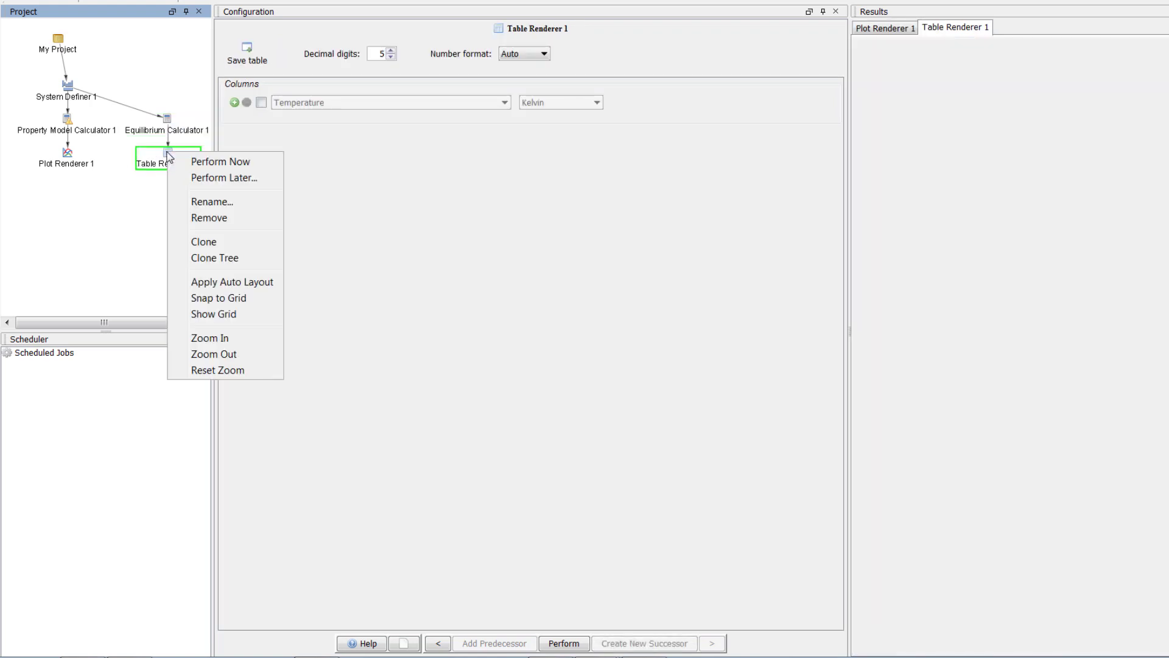
pyautogui.click(273, 164)
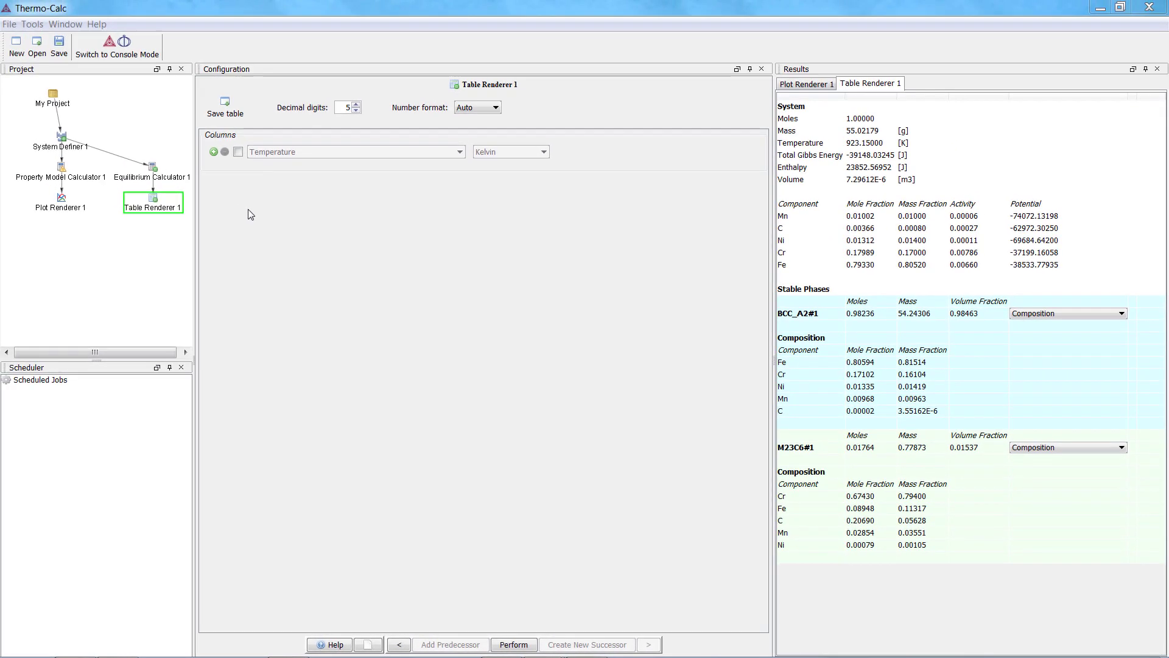
# Step: Enable the Driving force and Interfacial energy models at 650 Celsius in Property Model Calculator 1
pyautogui.click(66, 173)
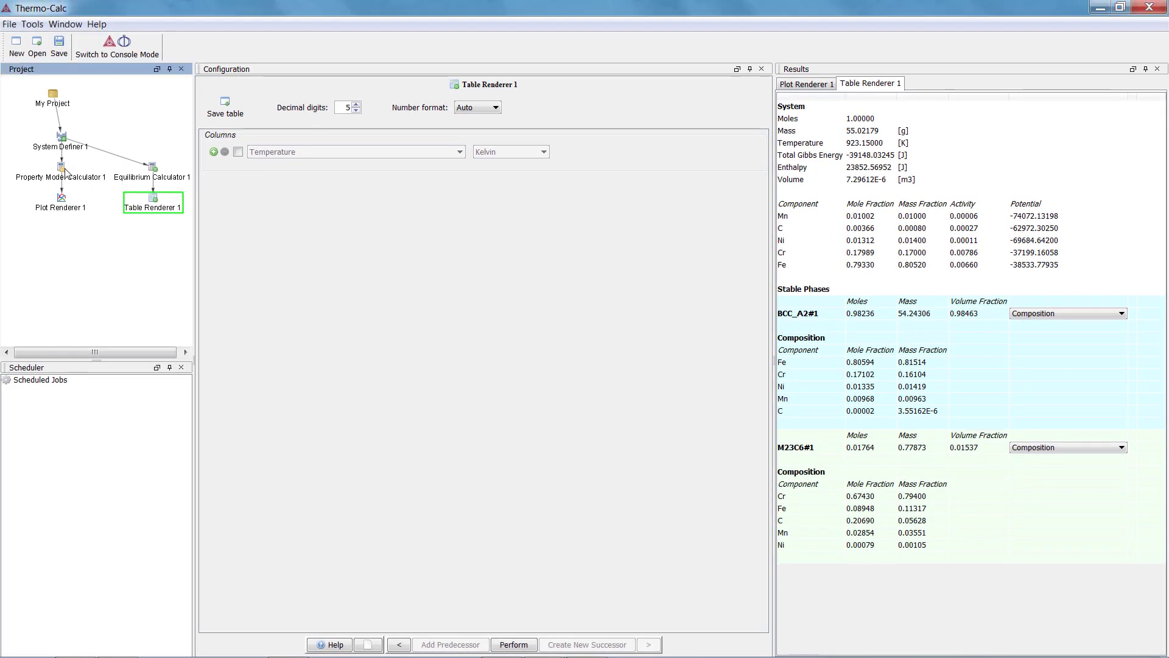
pyautogui.click(66, 173)
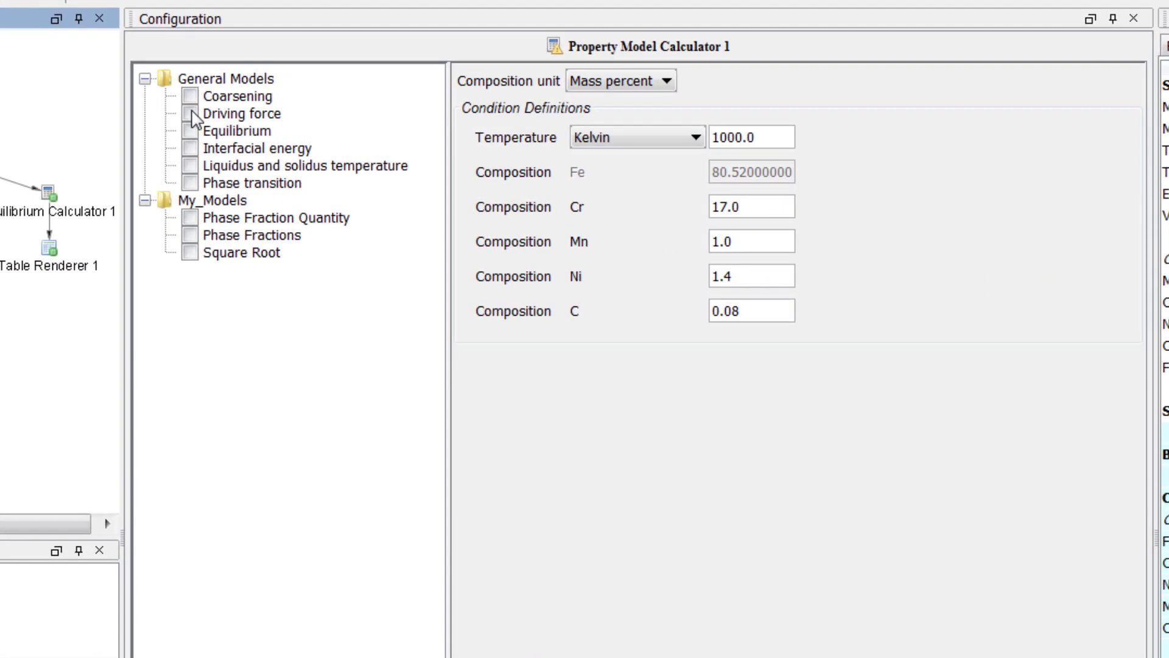
pyautogui.click(190, 114)
pyautogui.click(190, 148)
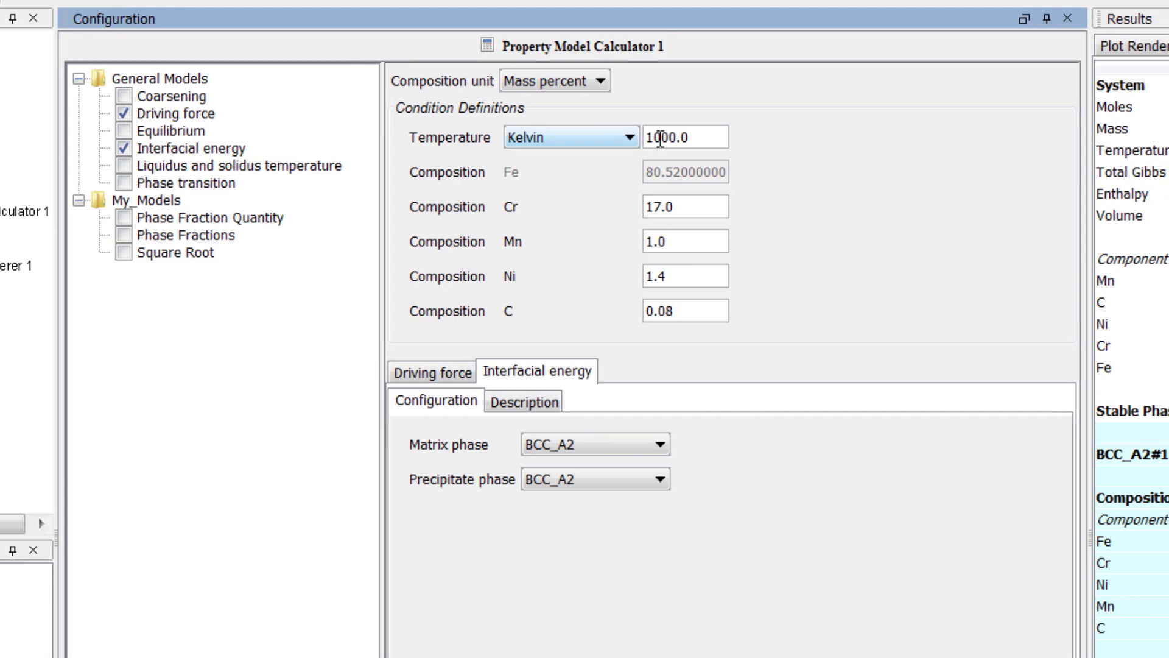
pyautogui.doubleClick(661, 139)
pyautogui.write('650')
pyautogui.click(627, 138)
pyautogui.click(601, 182)
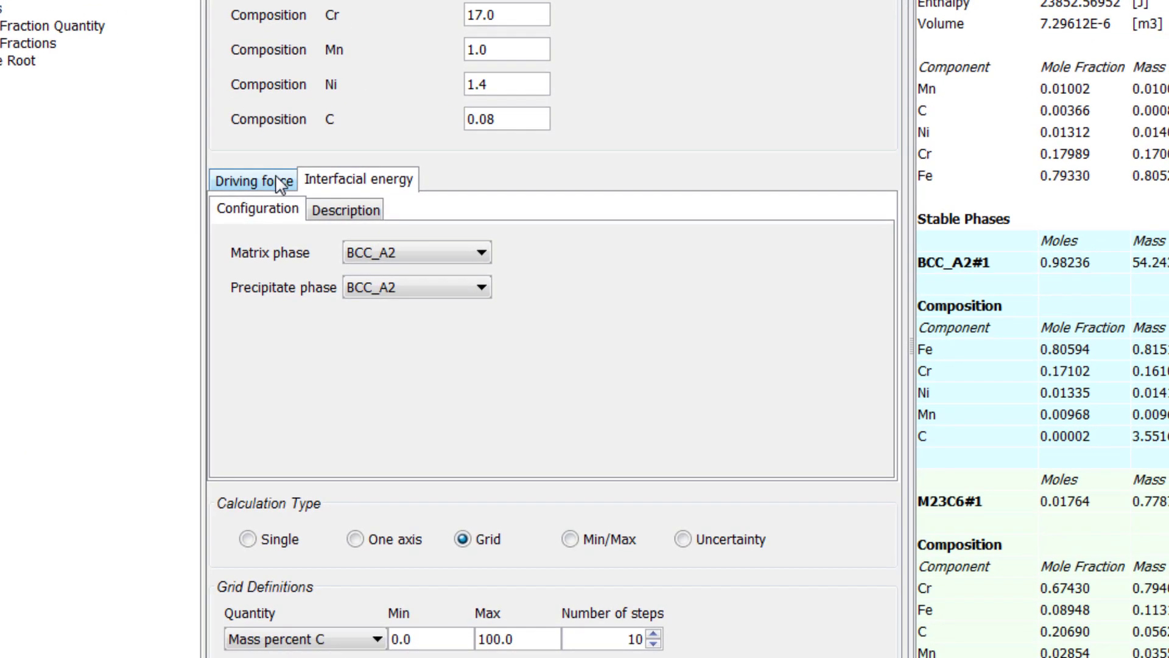
# Step: Choose BCC_A2 as matrix phase and M23C6 as precipitate phase for driving force
pyautogui.click(279, 183)
pyautogui.click(367, 251)
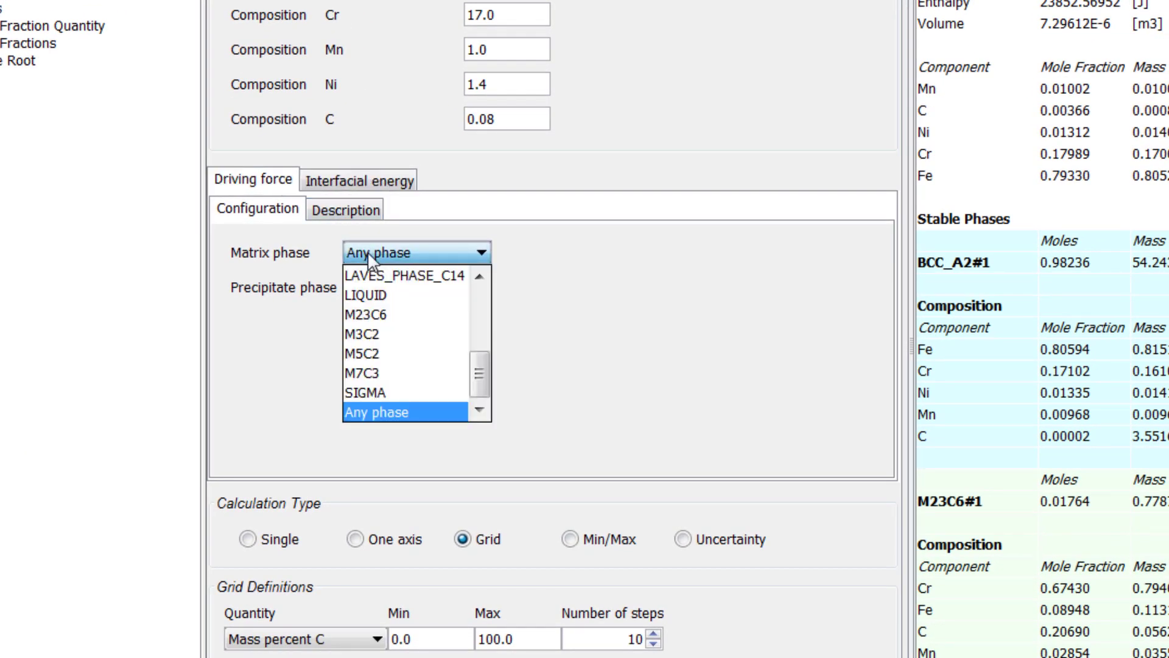
pyautogui.press('Home')
pyautogui.click(376, 271)
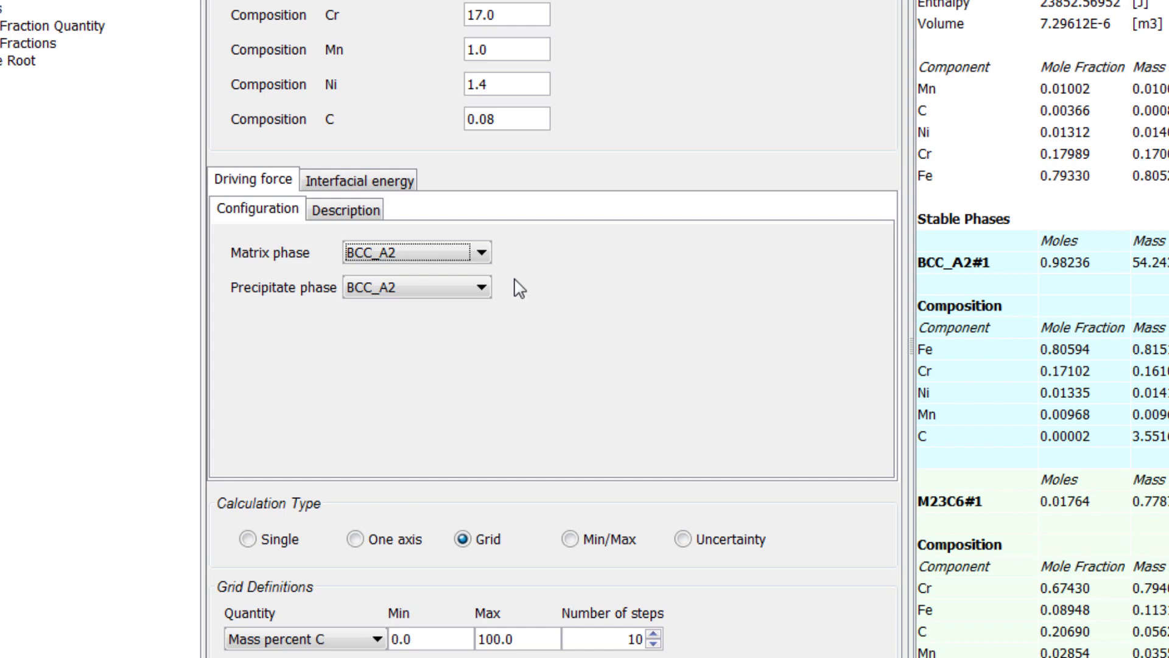
pyautogui.click(482, 290)
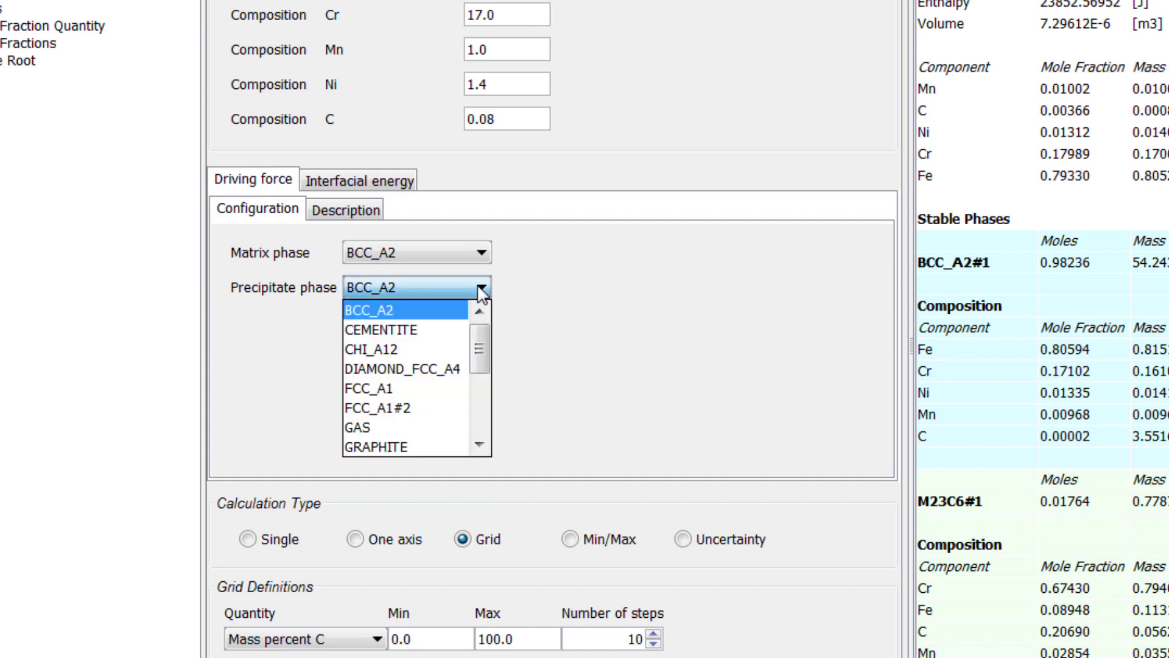
pyautogui.scroll(-2, 444, 339)
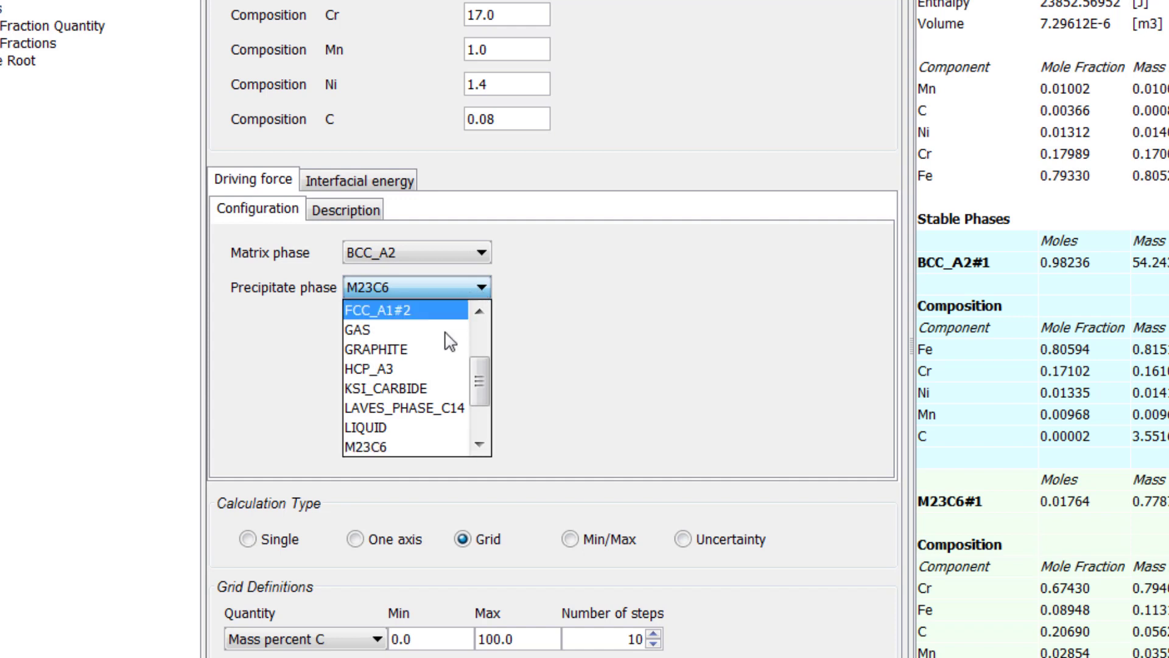
pyautogui.click(421, 443)
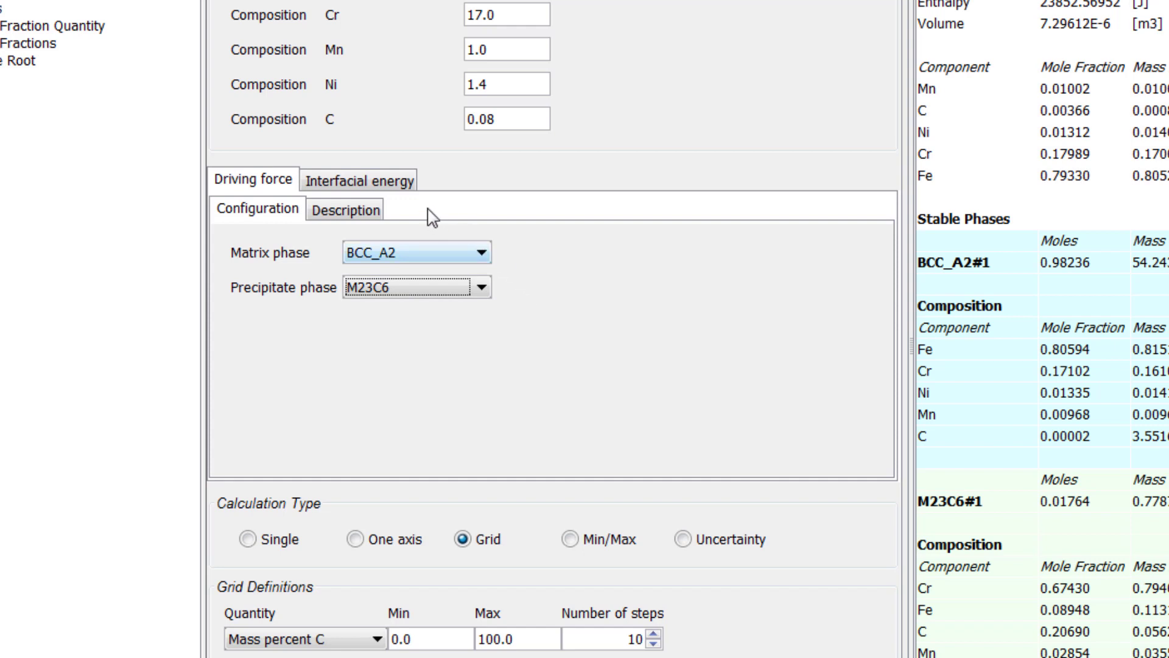
# Step: Keep BCC_A2 as interfacial energy matrix phase and choose M23C6 as its precipitate
pyautogui.click(404, 185)
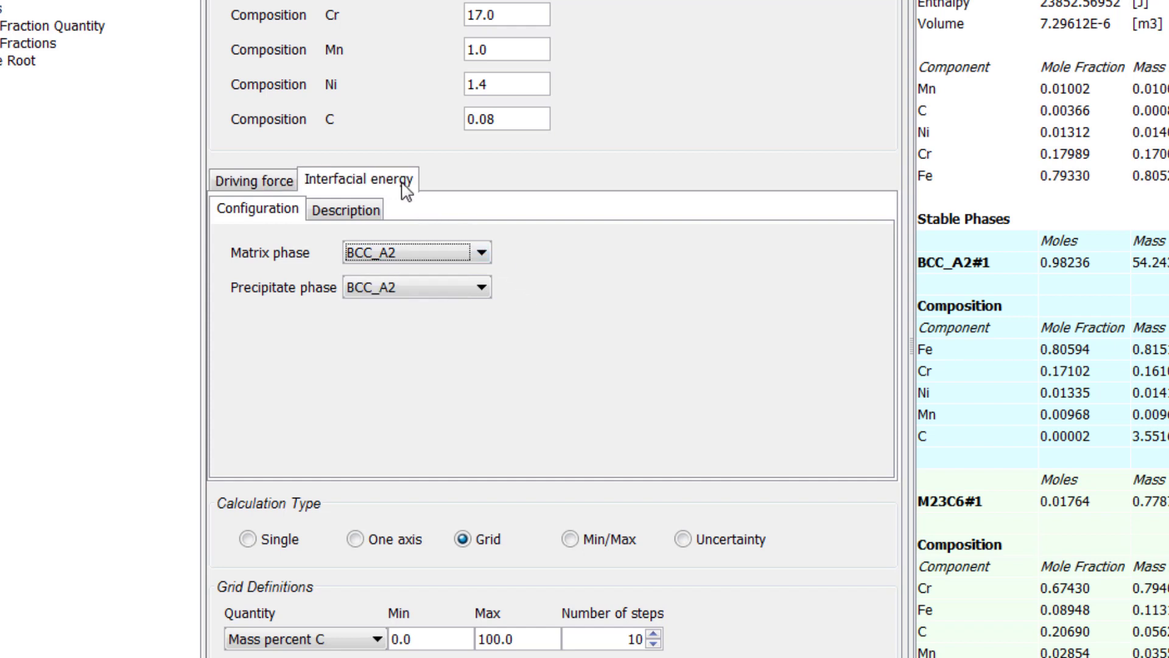
pyautogui.click(464, 252)
pyautogui.click(464, 273)
pyautogui.click(481, 287)
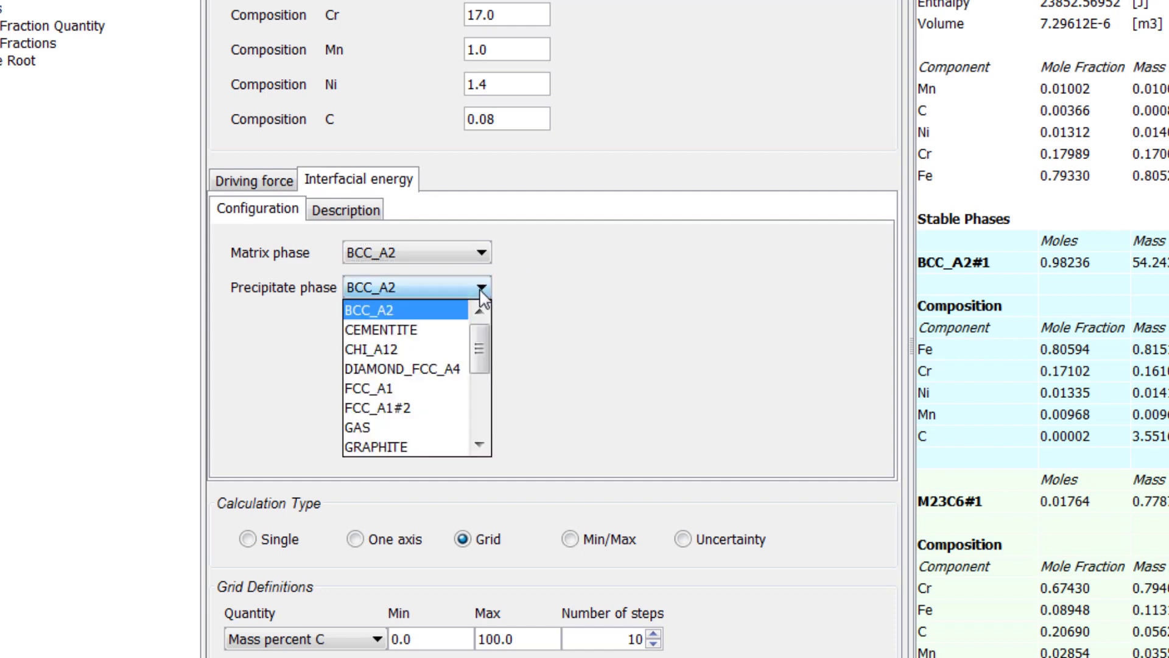
pyautogui.press('m')
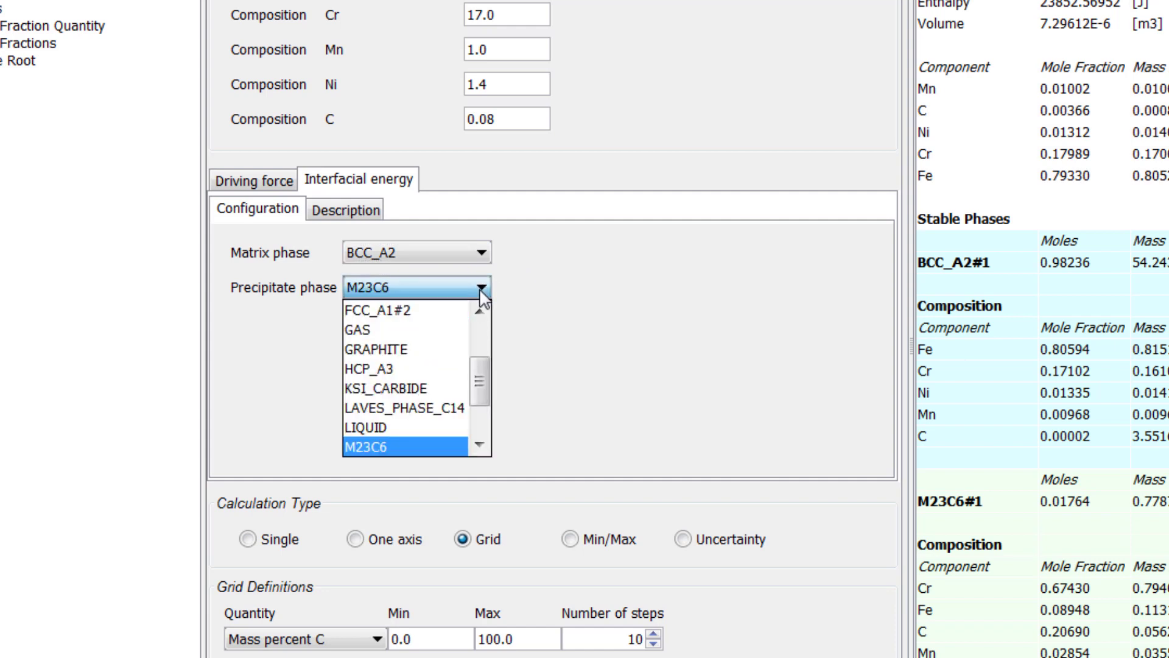
pyautogui.click(441, 451)
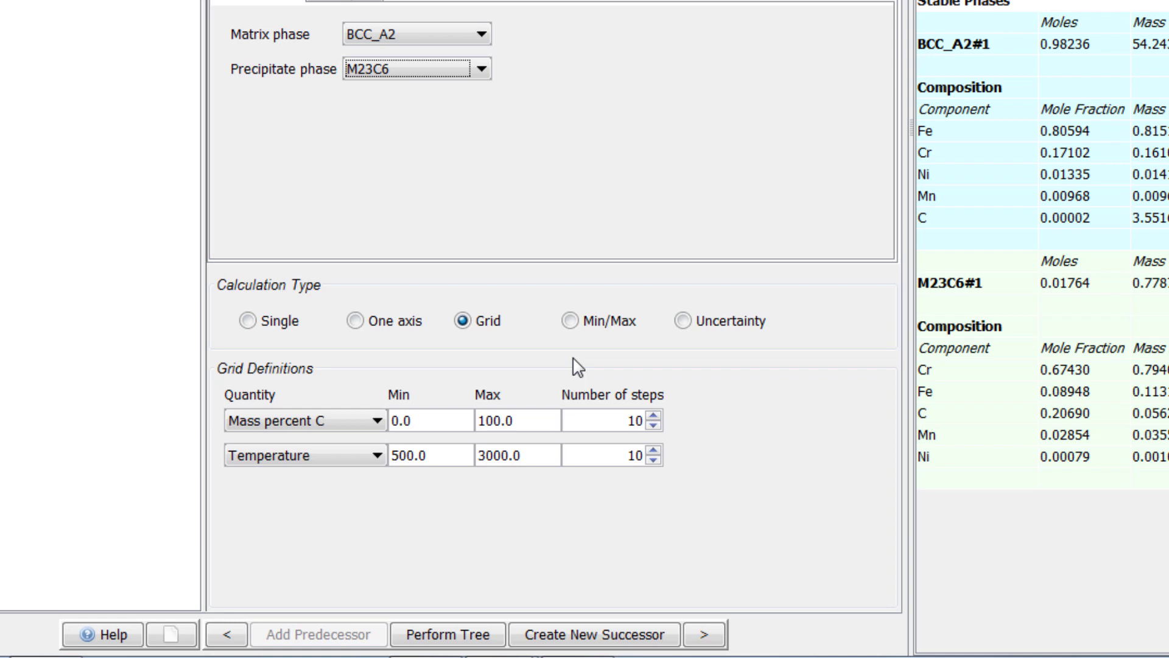
# Step: Set the first grid axis to mass percent Cr from 16 to 19
pyautogui.click(462, 321)
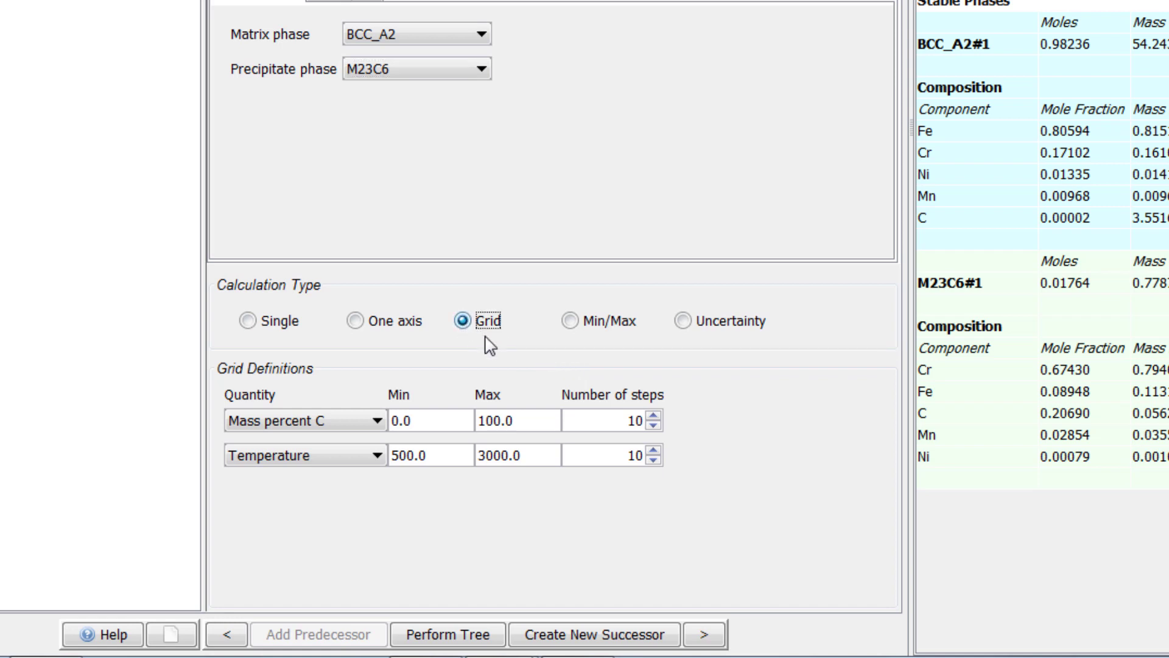
pyautogui.click(361, 421)
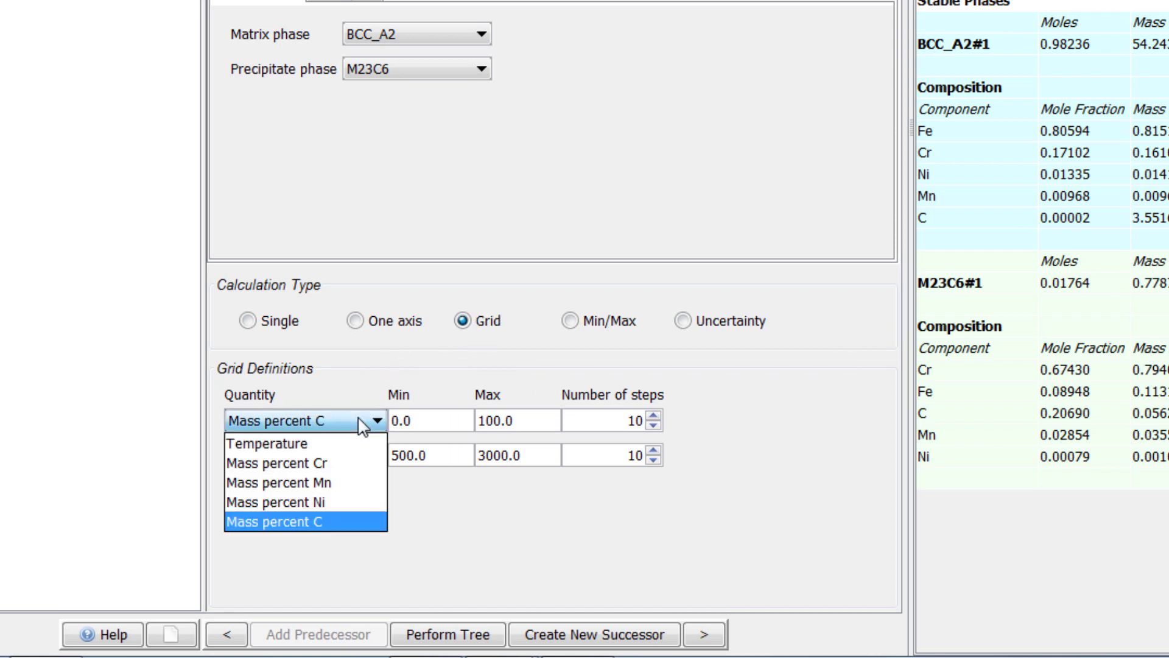
pyautogui.click(354, 461)
pyautogui.press('Tab')
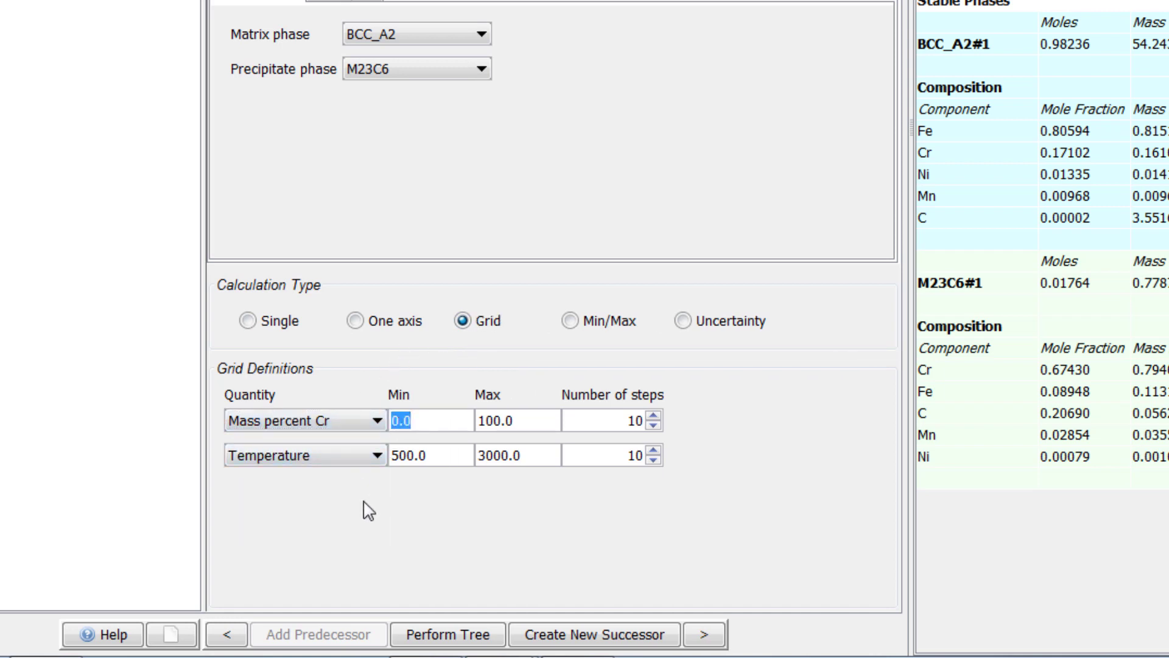
pyautogui.write('16')
pyautogui.press('Tab')
pyautogui.press('Delete')
pyautogui.press('Delete')
pyautogui.press('Delete')
pyautogui.press('Delete')
pyautogui.press('Delete')
pyautogui.write('19')
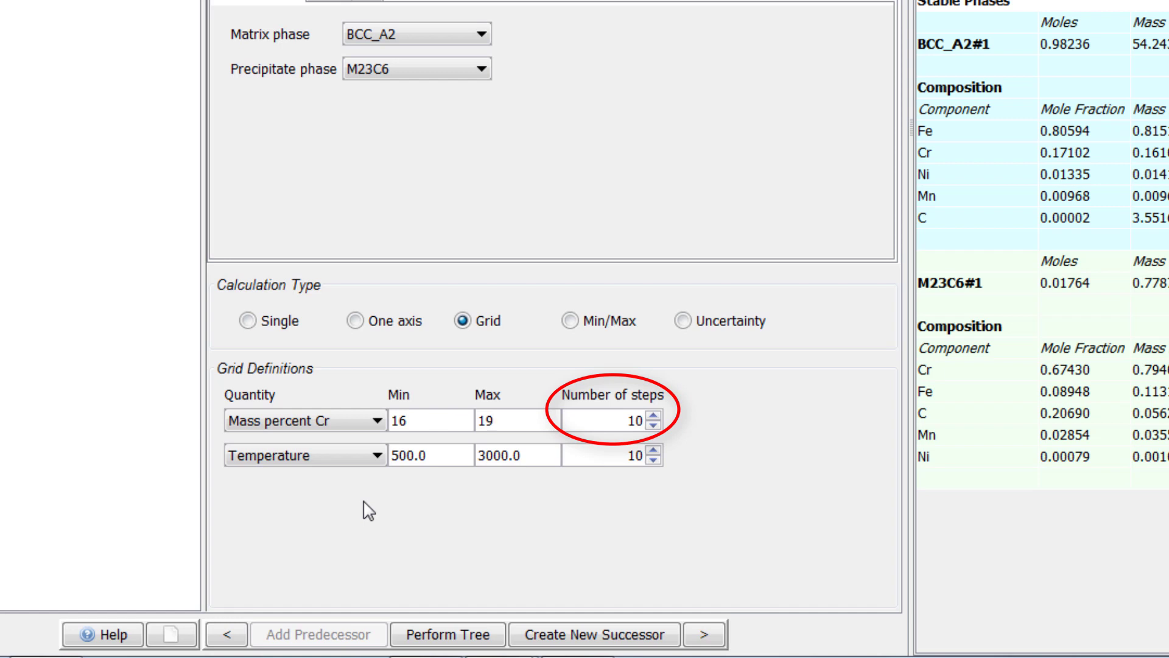
# Step: Set the second grid axis to mass percent Mn from 0.8 to 1.2
pyautogui.click(367, 458)
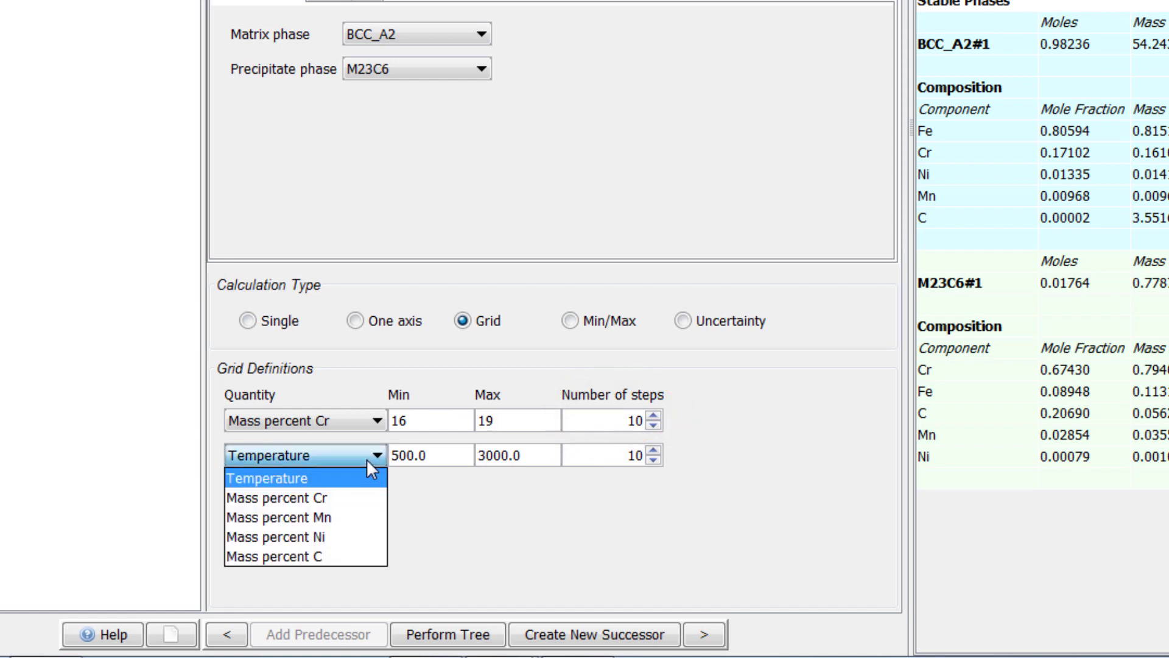
pyautogui.click(352, 518)
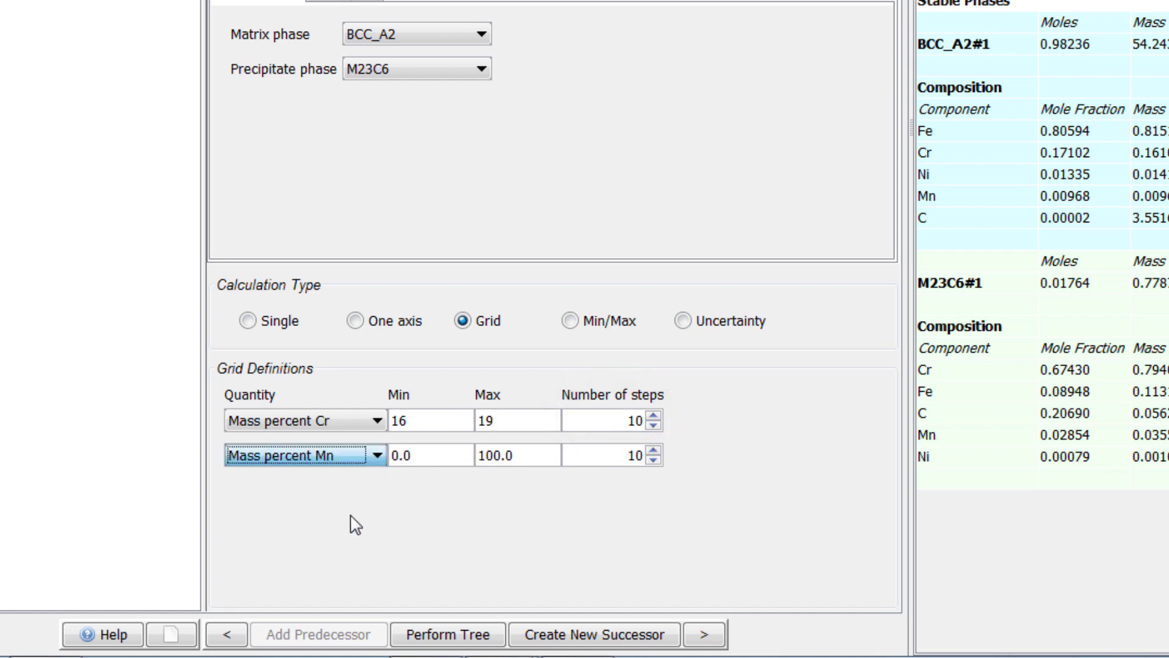
pyautogui.click(412, 458)
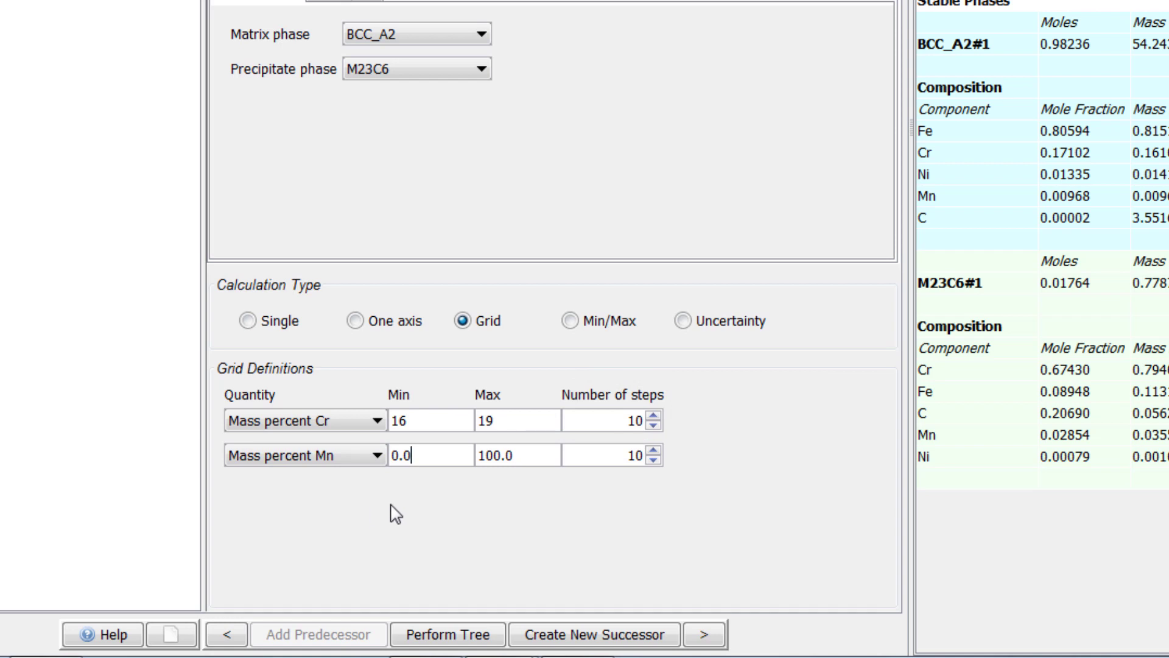
pyautogui.press('BackSpace')
pyautogui.write('8')
pyautogui.press('Tab')
pyautogui.press('Delete')
pyautogui.press('Delete')
pyautogui.press('Delete')
pyautogui.press('Delete')
pyautogui.press('Delete')
pyautogui.write('1.2')
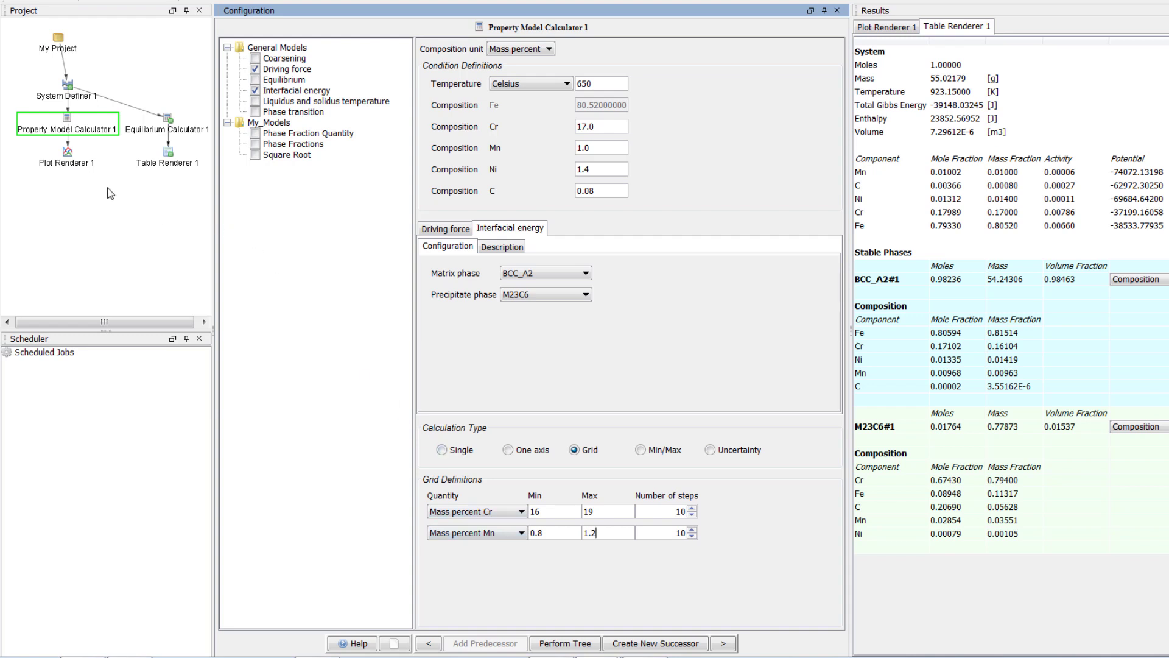
# Step: Add a second axis set to Plot Renderer 1 with Interfacial energy as its Z-axis
pyautogui.click(72, 161)
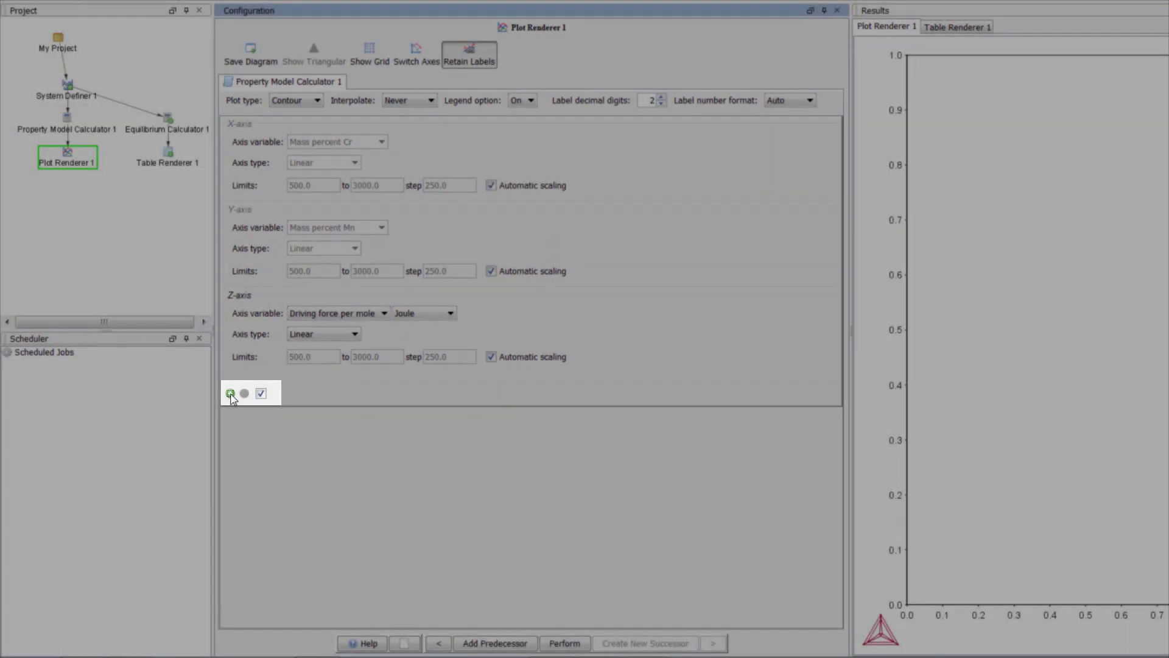
pyautogui.click(231, 394)
pyautogui.scroll(-1, 605, 454)
pyautogui.scroll(-5, 651, 502)
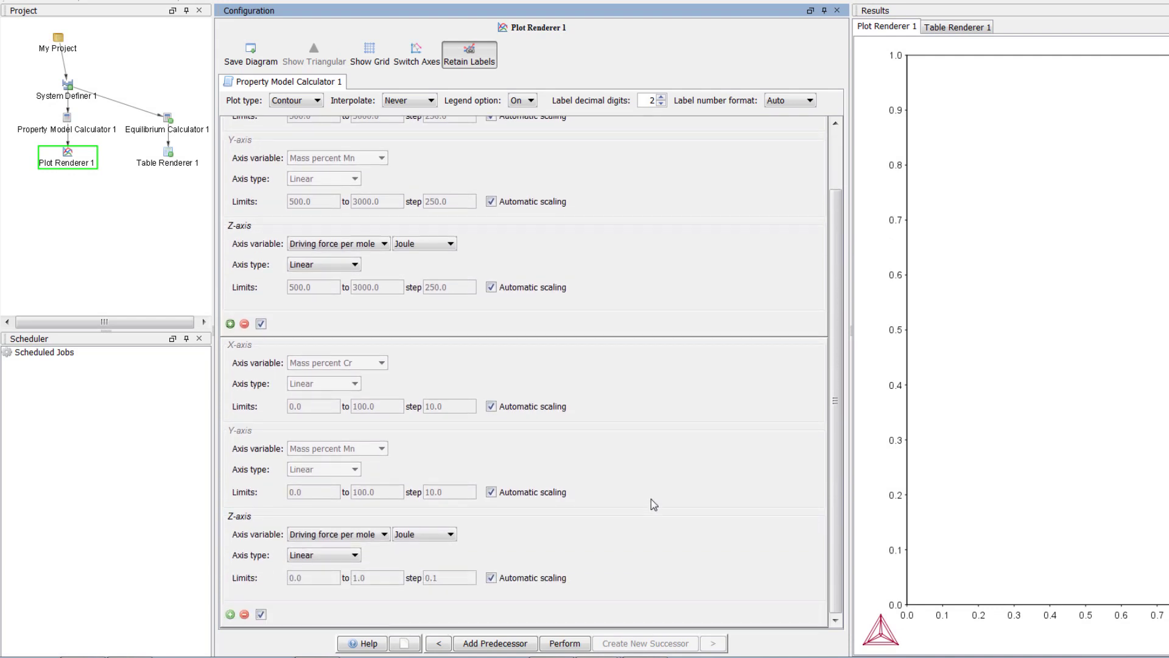
pyautogui.click(373, 540)
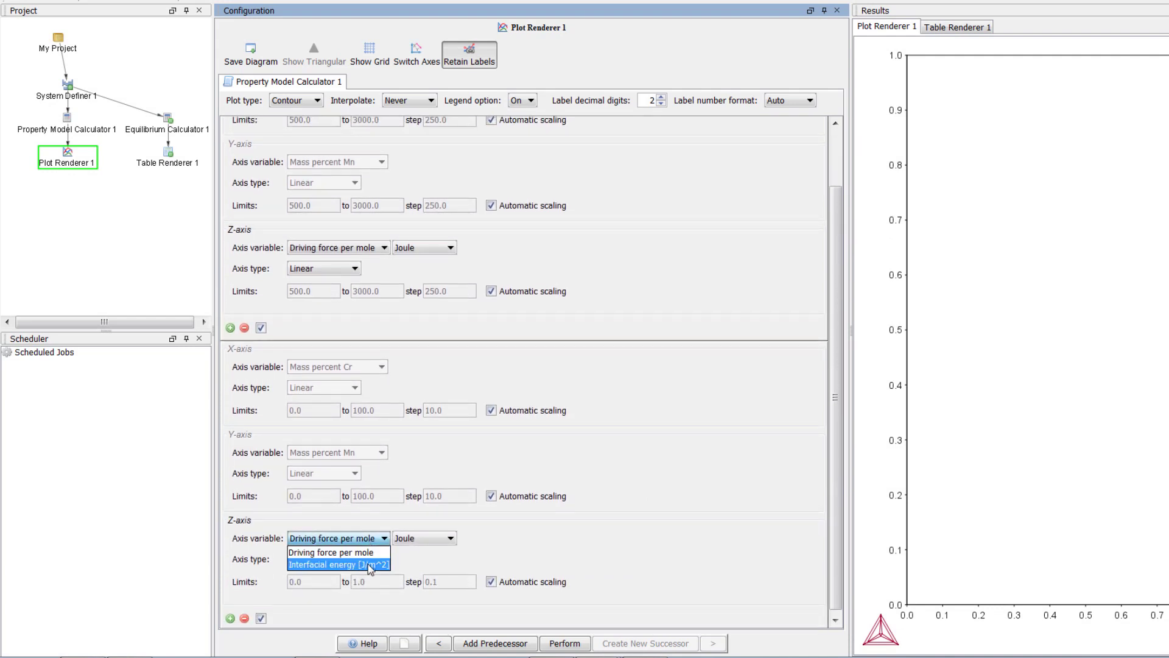
pyautogui.click(372, 563)
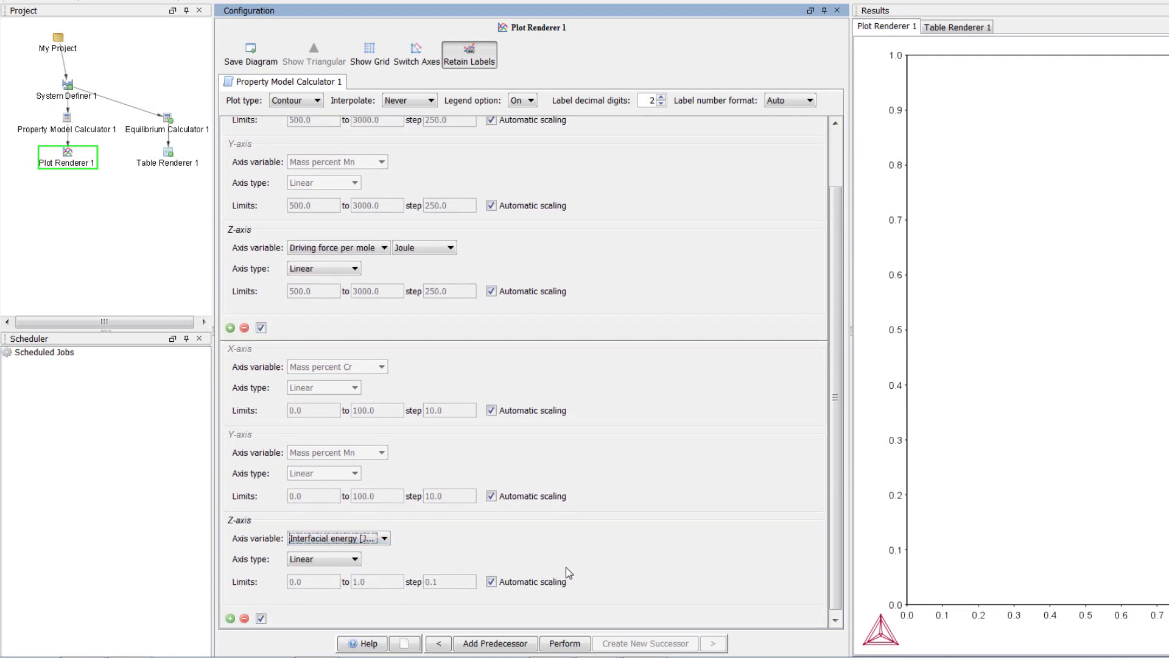
# Step: Run the tree to draw driving force and interfacial energy contours over Cr and Mn, enlarging the legend
pyautogui.click(570, 644)
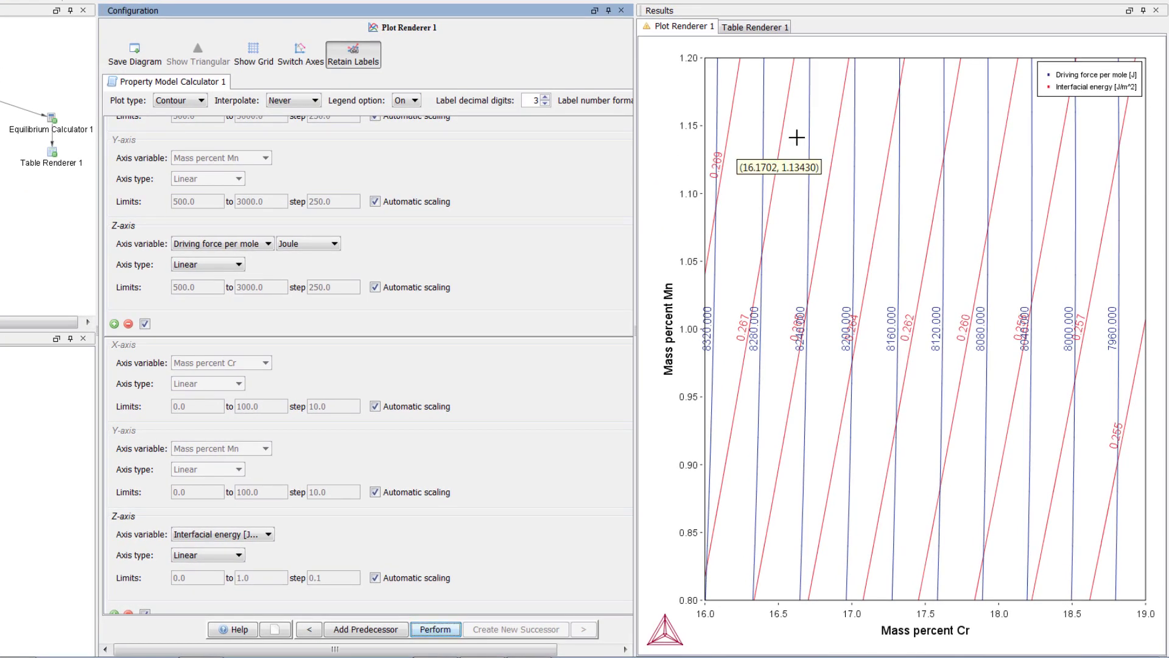
pyautogui.moveTo(1037, 91); pyautogui.dragTo(971, 111)
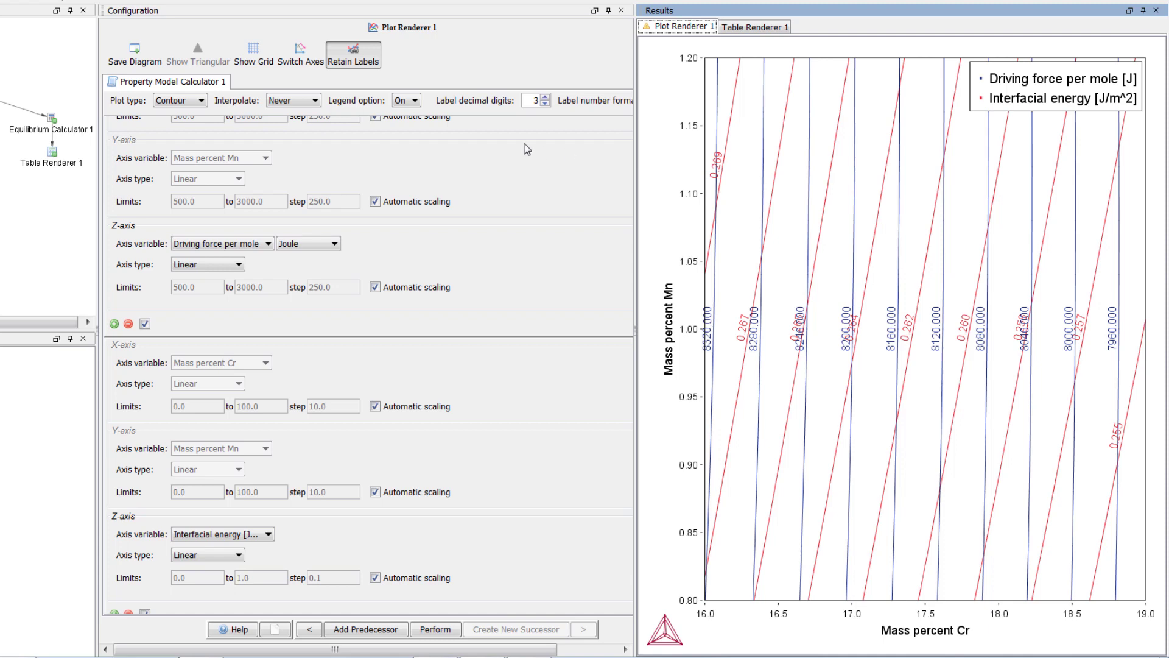
# Step: Switch the plot type to Heat map, exclude the driving force dataset, and redraw interfacial energy only
pyautogui.click(201, 101)
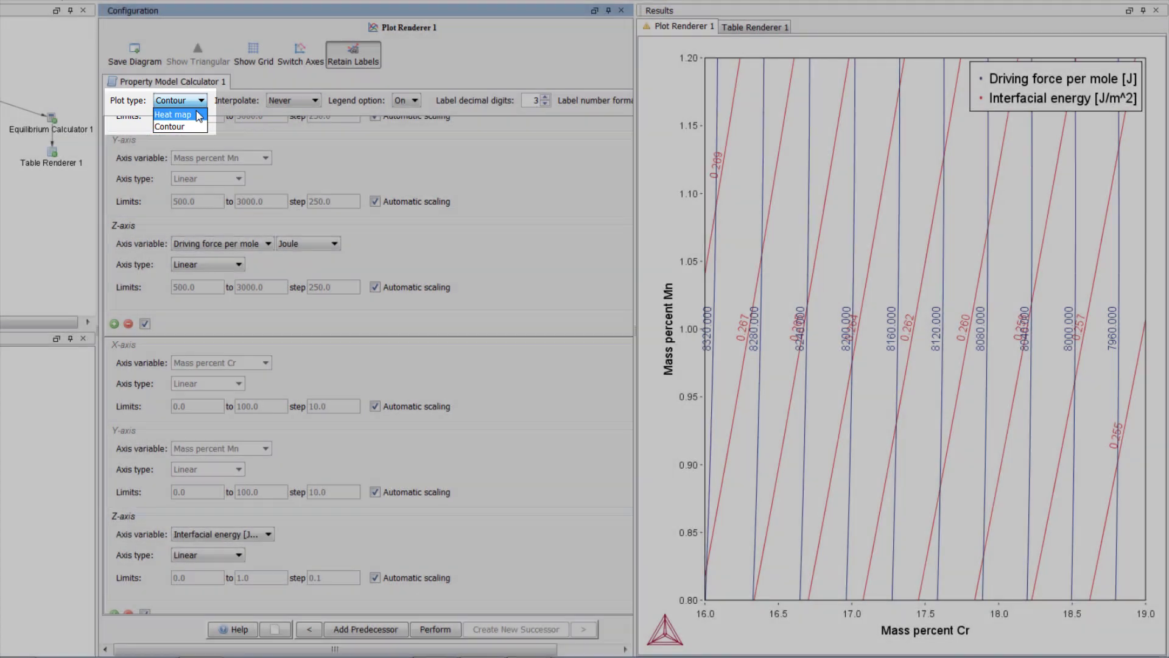
pyautogui.click(196, 112)
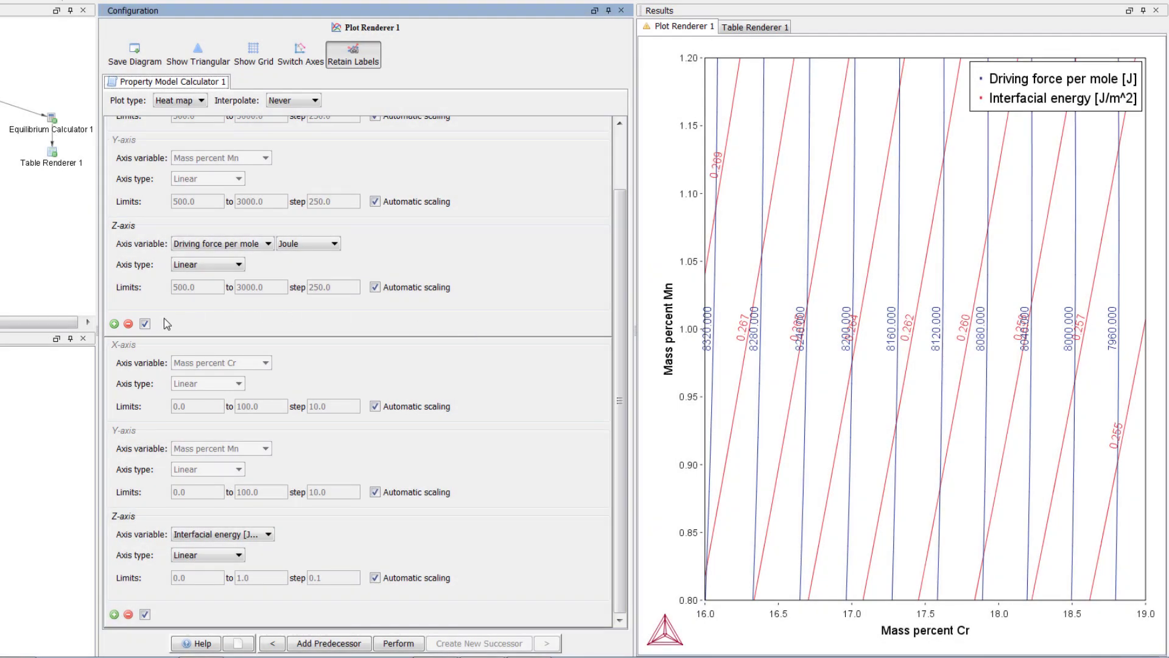
pyautogui.click(145, 324)
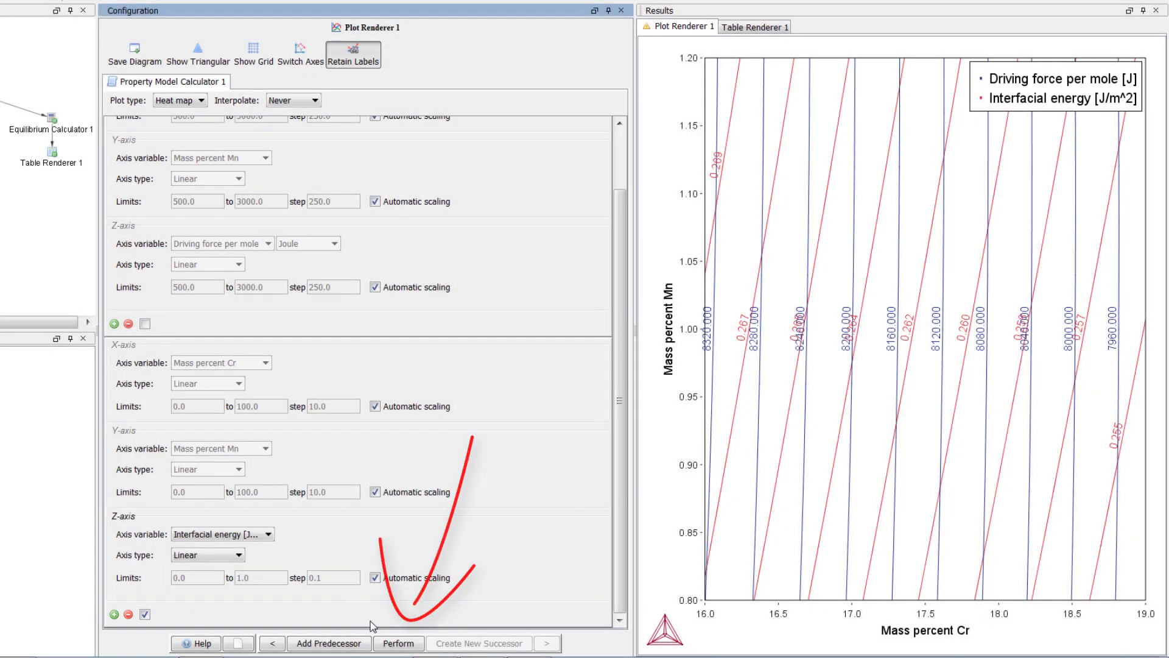
pyautogui.click(388, 646)
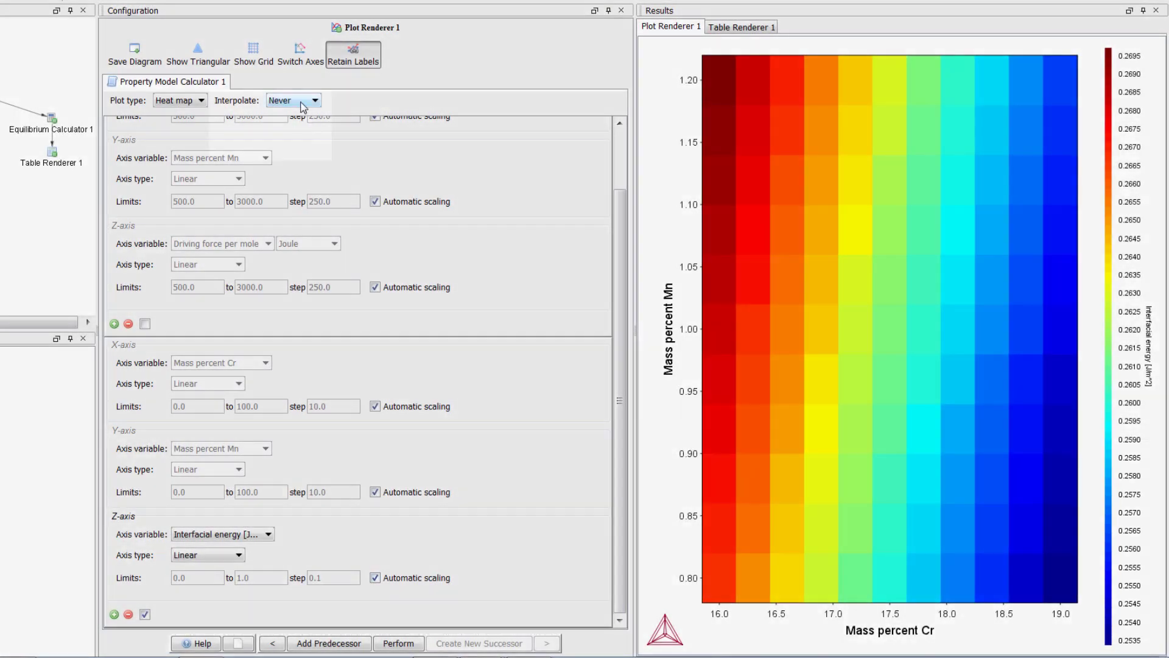
# Step: Set interpolation to 100 x 100 and redraw the interfacial energy heat map as a smooth gradient
pyautogui.click(302, 104)
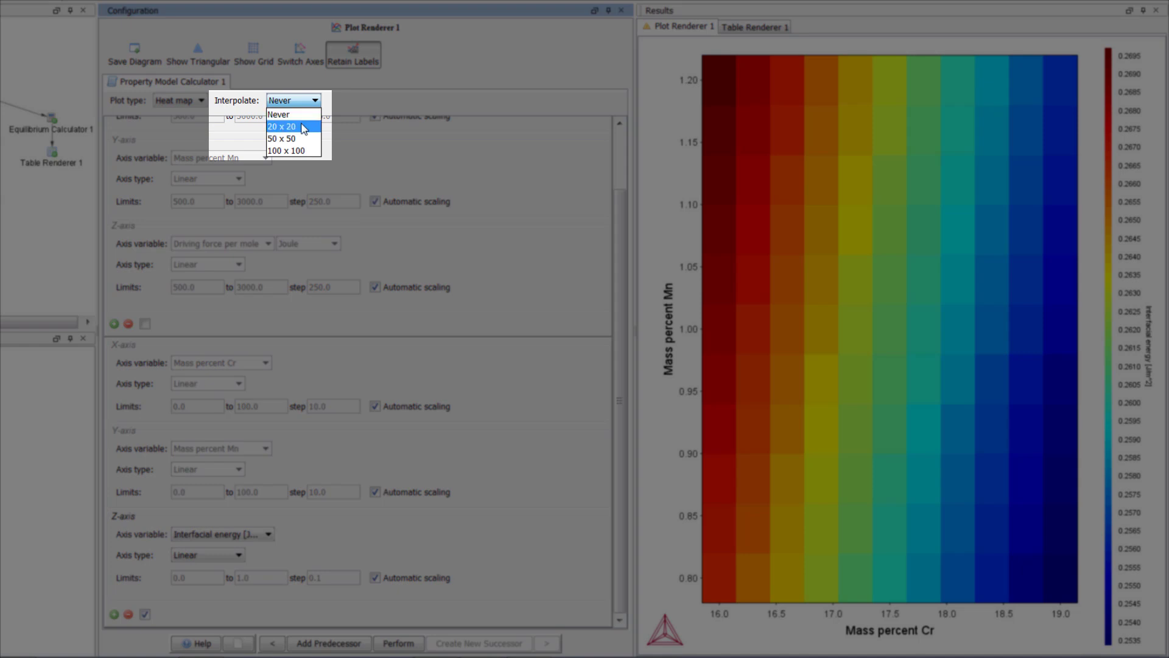
pyautogui.click(317, 152)
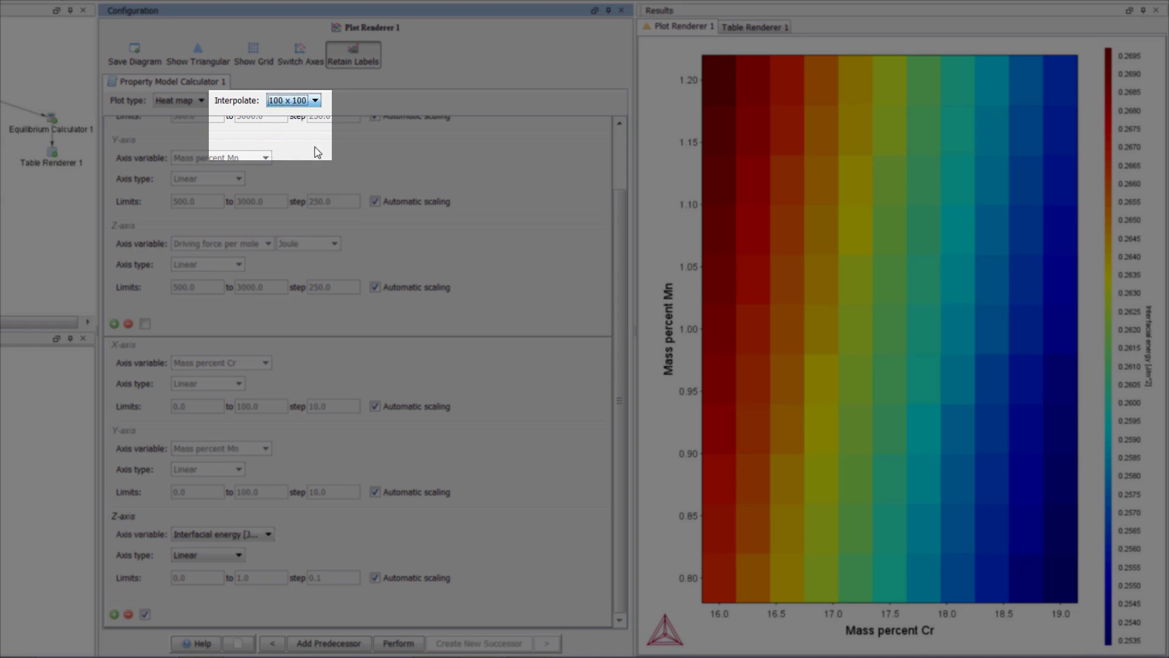
pyautogui.click(400, 645)
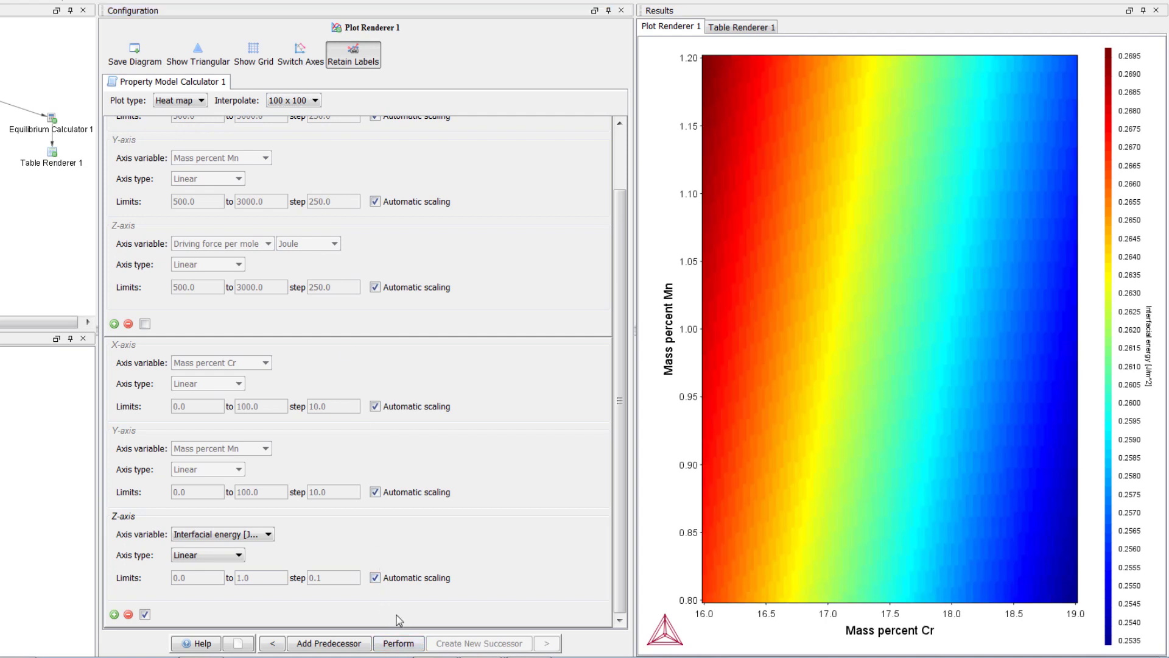